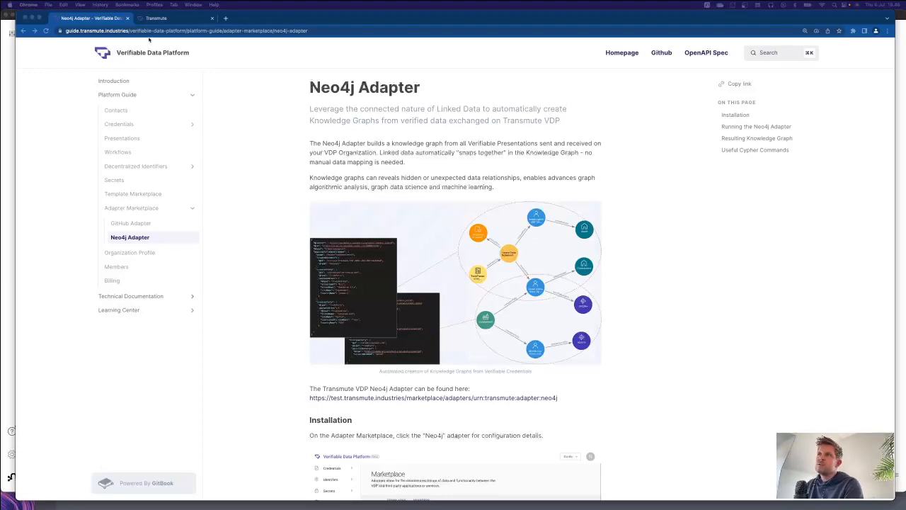
Step: Open the Neo4j adapter's configuration page from the platform's Adapter Marketplace
{"action": "left_click", "coordinate": [168, 19]}
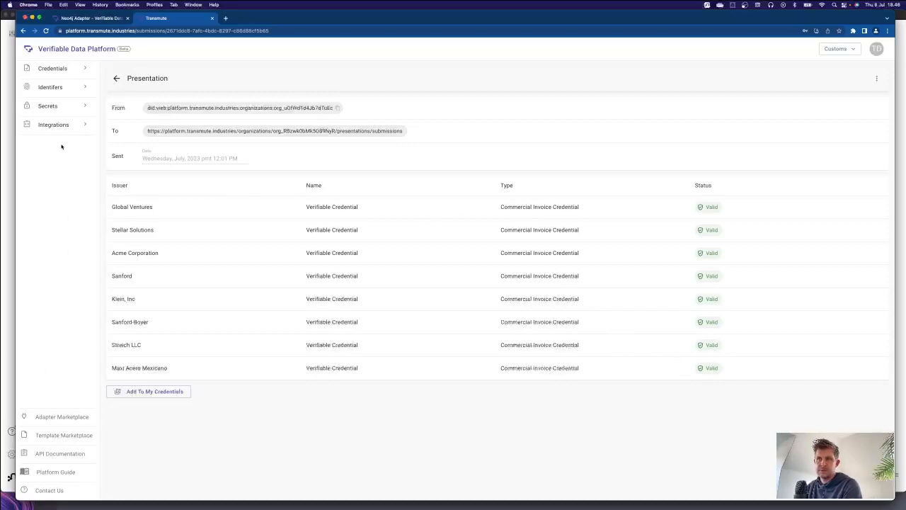
{"action": "left_click", "coordinate": [58, 416]}
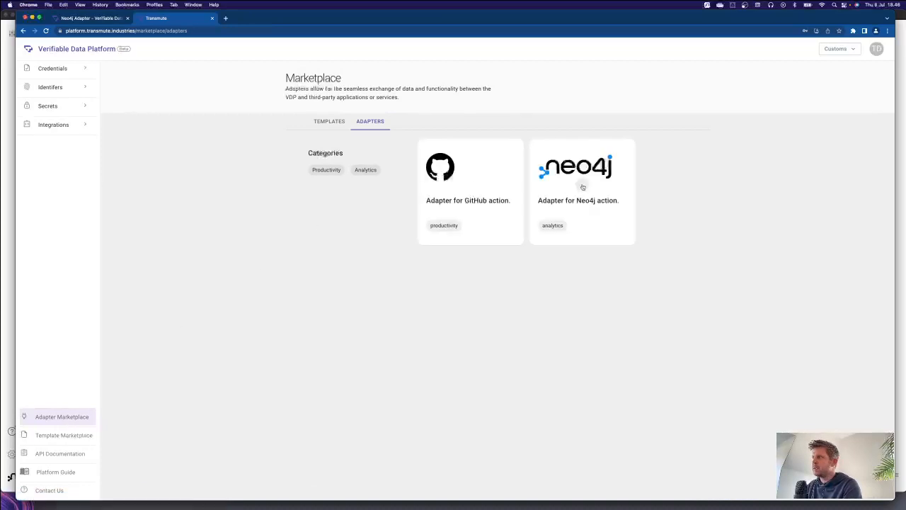
{"action": "left_click", "coordinate": [582, 187]}
Step: Fill in the saved Neo4j database URI neo4j+s://9cdd1000.databases.neo4j.io and install the adapter
{"action": "left_click", "coordinate": [442, 350]}
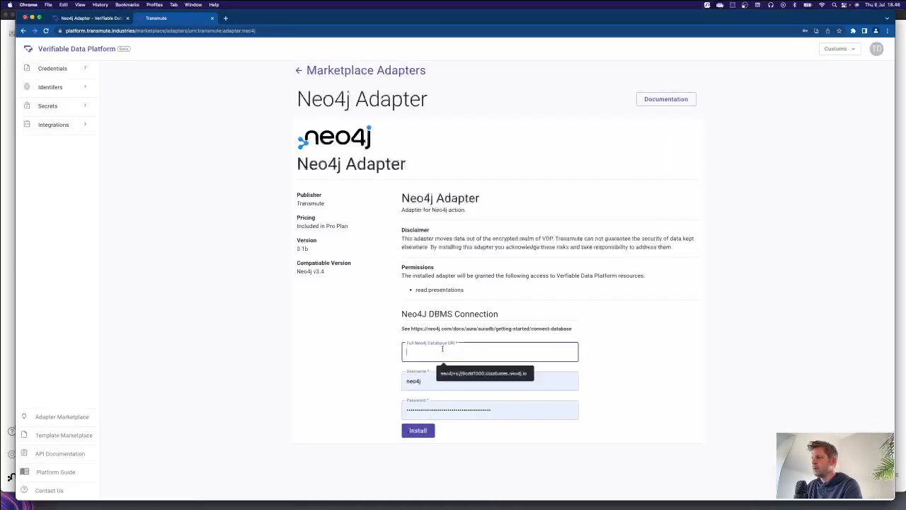
{"action": "left_click", "coordinate": [489, 373]}
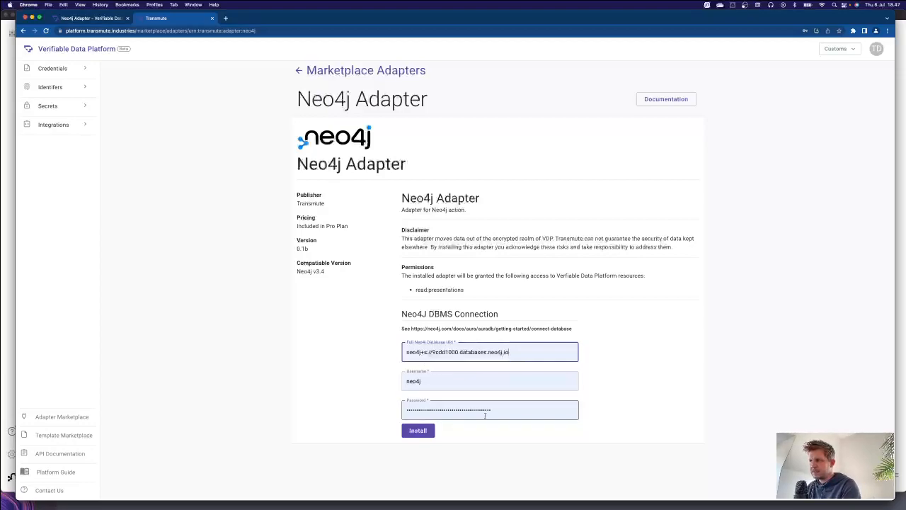
{"action": "left_click", "coordinate": [418, 431]}
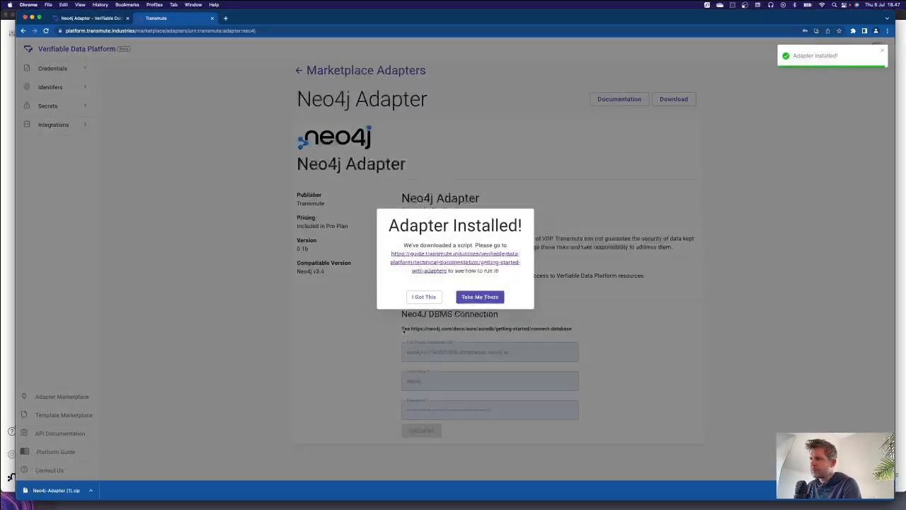
Step: Unpack the downloaded Neo4j-Adapter (1).zip and open a Terminal session in the extracted Neo4j-Adapter (1) folder
{"action": "left_click", "coordinate": [56, 490]}
{"action": "right_click", "coordinate": [493, 315]}
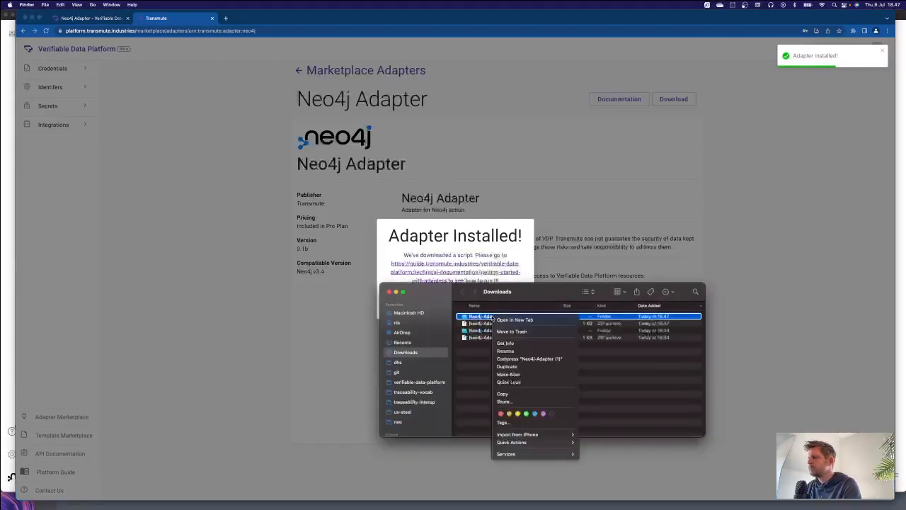
{"action": "mouse_move", "coordinate": [518, 435]}
{"action": "mouse_move", "coordinate": [533, 454]}
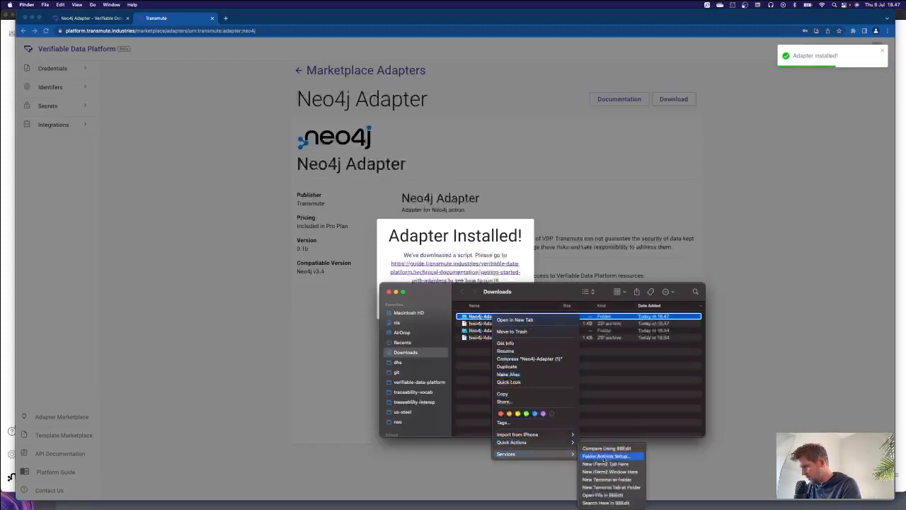
{"action": "left_click", "coordinate": [609, 487]}
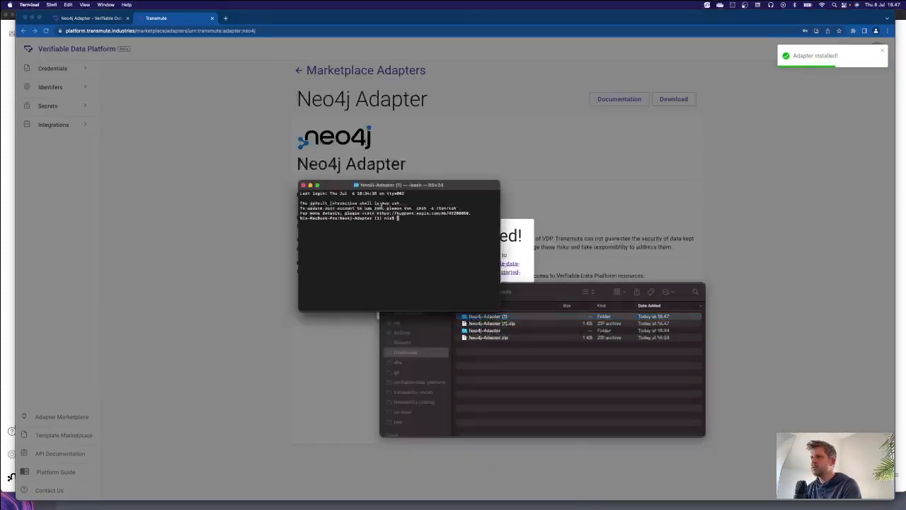
{"action": "left_click_drag", "start_coordinate": [451, 186], "coordinate": [351, 247]}
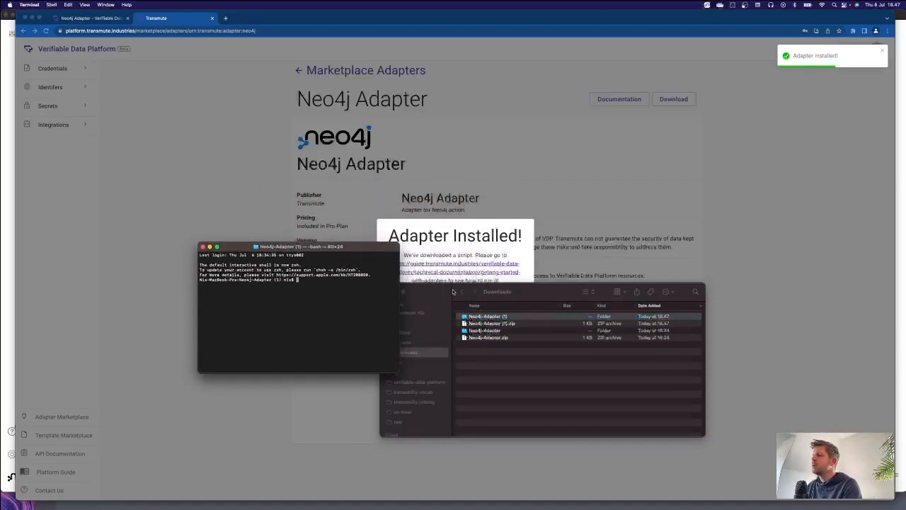
Step: Return to the adapter installation message in the browser and open the setup guide it offers
{"action": "left_click_drag", "start_coordinate": [440, 291], "coordinate": [480, 296]}
{"action": "left_click", "coordinate": [430, 297]}
{"action": "left_click", "coordinate": [475, 309]}
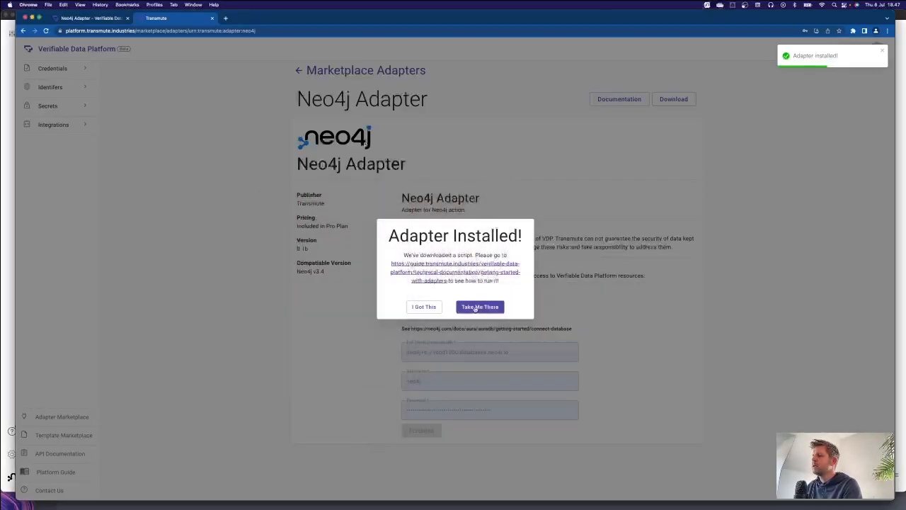
{"action": "left_click", "coordinate": [475, 309]}
Step: Copy the command chmod +x script.sh from the guide's installation instructions and run it in the Terminal
{"action": "scroll", "coordinate": [361, 249], "scroll_direction": "down", "scroll_amount": 10}
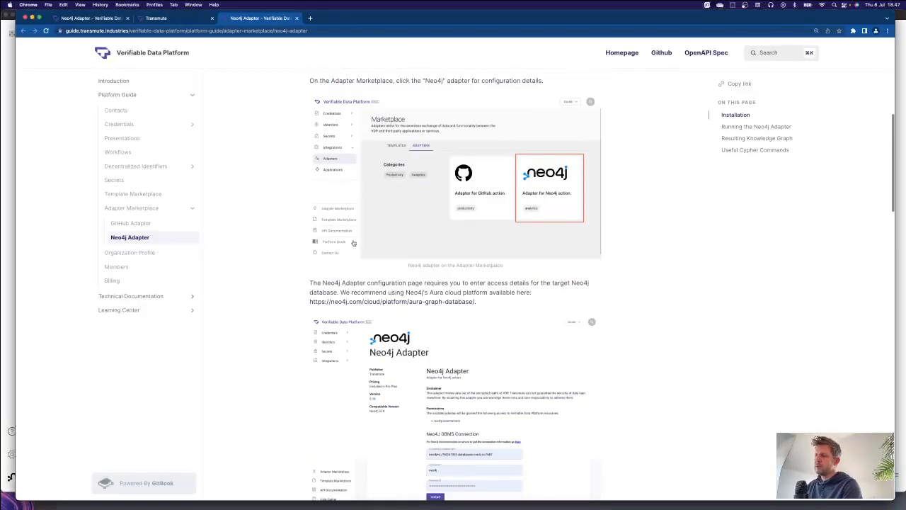
{"action": "scroll", "coordinate": [362, 249], "scroll_direction": "down", "scroll_amount": 10}
{"action": "scroll", "coordinate": [361, 250], "scroll_direction": "up", "scroll_amount": 5}
{"action": "left_click_drag", "start_coordinate": [383, 269], "coordinate": [323, 268]}
{"action": "key", "text": "super+c"}
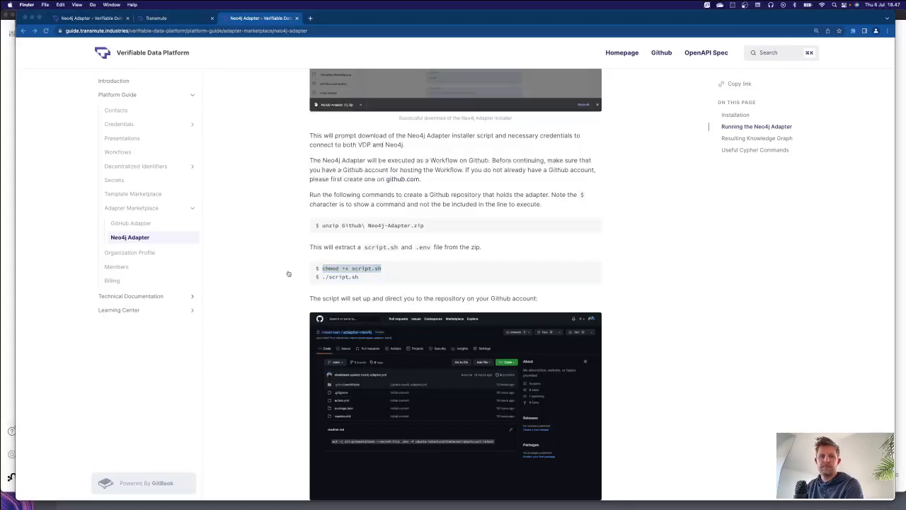
{"action": "key", "text": "super+Tab"}
{"action": "key", "text": "super+v"}
{"action": "key", "text": "Return"}
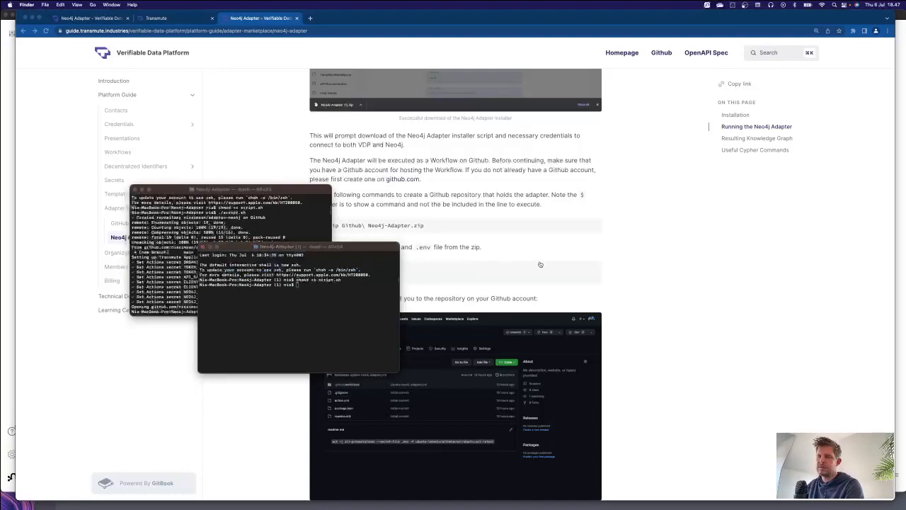
Step: Copy the ./script.sh command from the guide and run it in the Terminal to create the adapter repository
{"action": "key", "text": "super+Tab"}
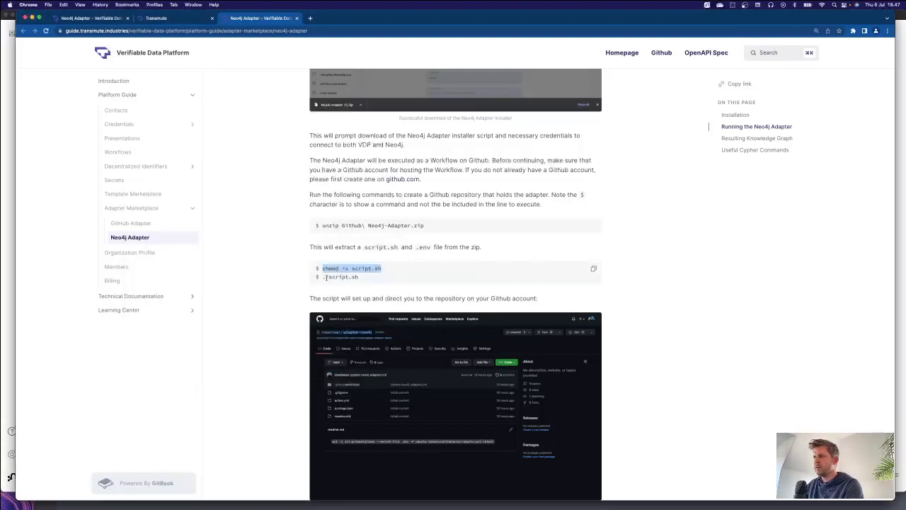
{"action": "left_click_drag", "start_coordinate": [322, 277], "coordinate": [361, 279]}
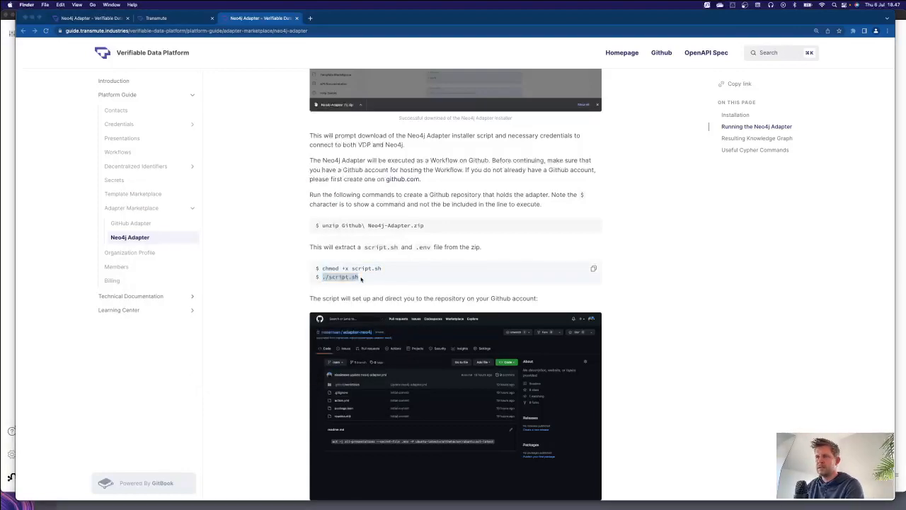
{"action": "key", "text": "super+Tab"}
{"action": "type", "text": "./script.sh"}
{"action": "key", "text": "Return"}
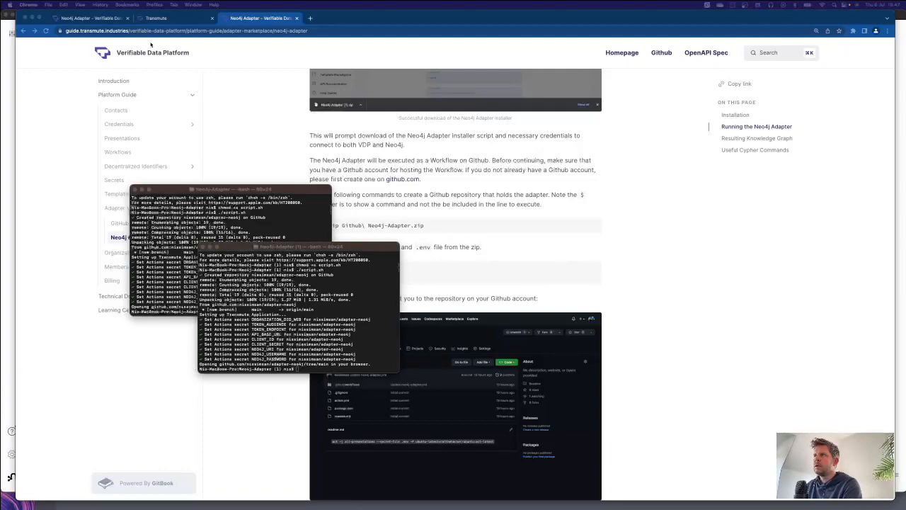
Step: Open the main branch of the new adapter-neo4j GitHub repository in a separate browser tab
{"action": "left_click", "coordinate": [311, 19]}
{"action": "type", "text": "https://github.com/nissimsan/adapter-neo4j/tree/main"}
{"action": "key", "text": "Return"}
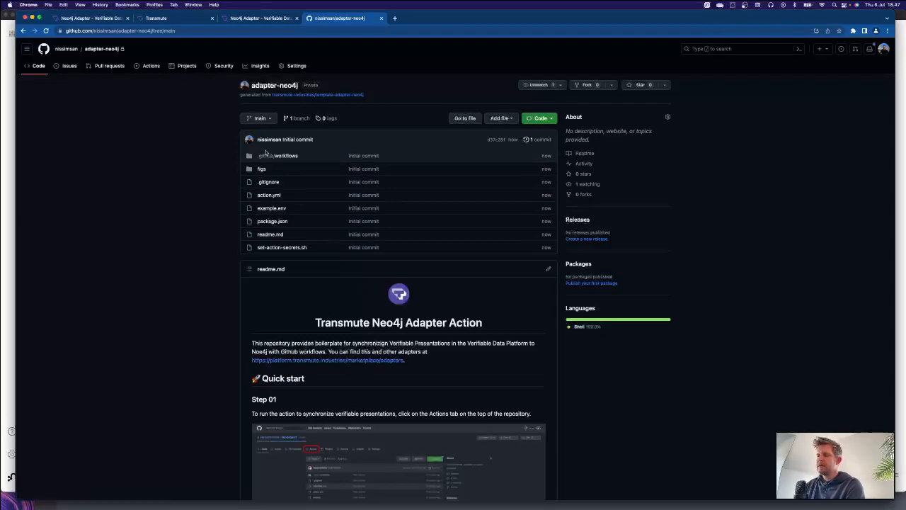
Step: Run the repository's Synchronize Presentations to Neo4j workflow from the main branch
{"action": "left_click", "coordinate": [157, 68]}
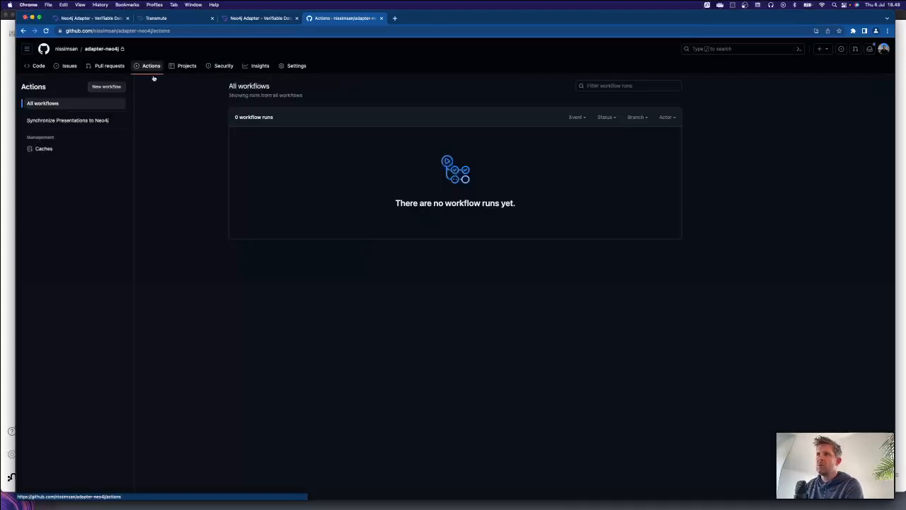
{"action": "left_click", "coordinate": [71, 121]}
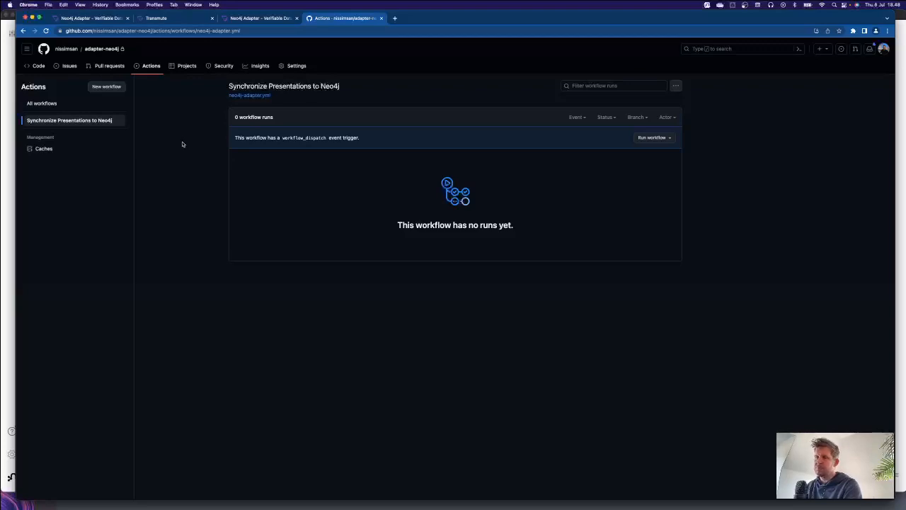
{"action": "left_click", "coordinate": [656, 141]}
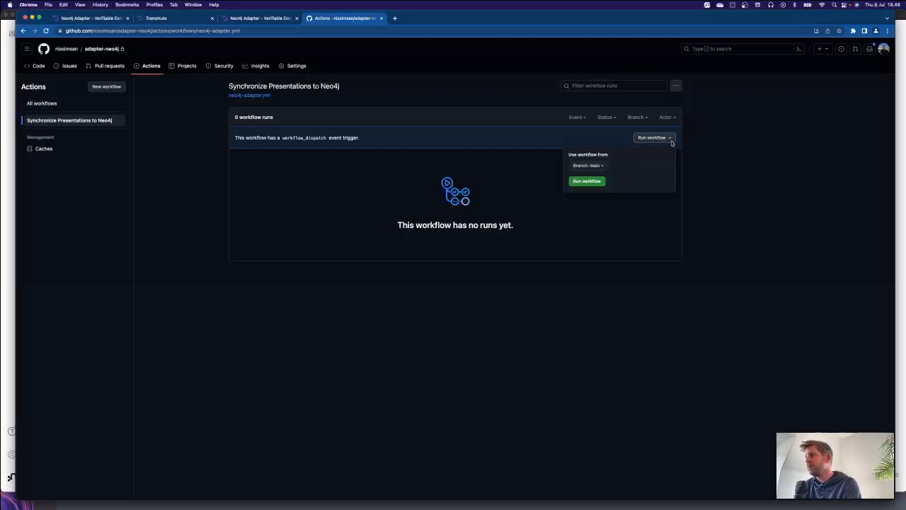
{"action": "left_click", "coordinate": [600, 182]}
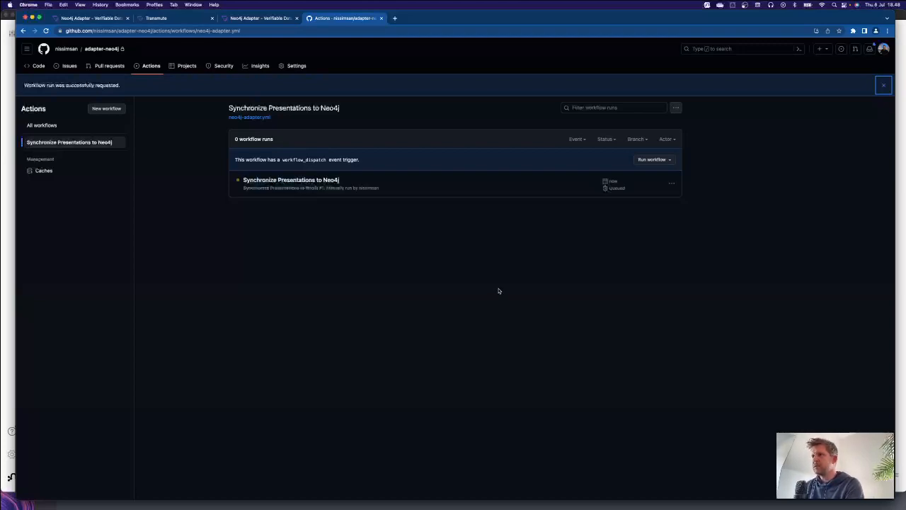
Step: Switch to Neo4j Bloom, show the node category legend and search the graph for all VerifiableCredential nodes
{"action": "key", "text": "super+Tab"}
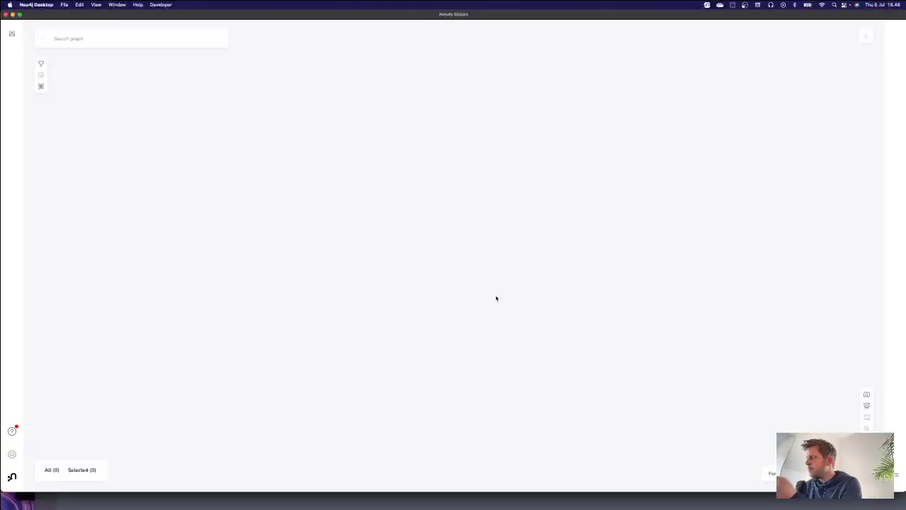
{"action": "left_click", "coordinate": [898, 475]}
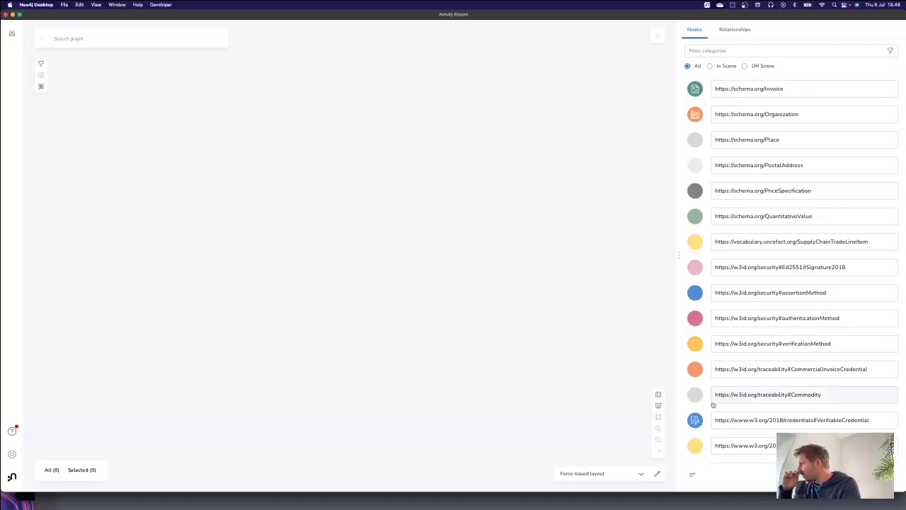
{"action": "left_click", "coordinate": [88, 39]}
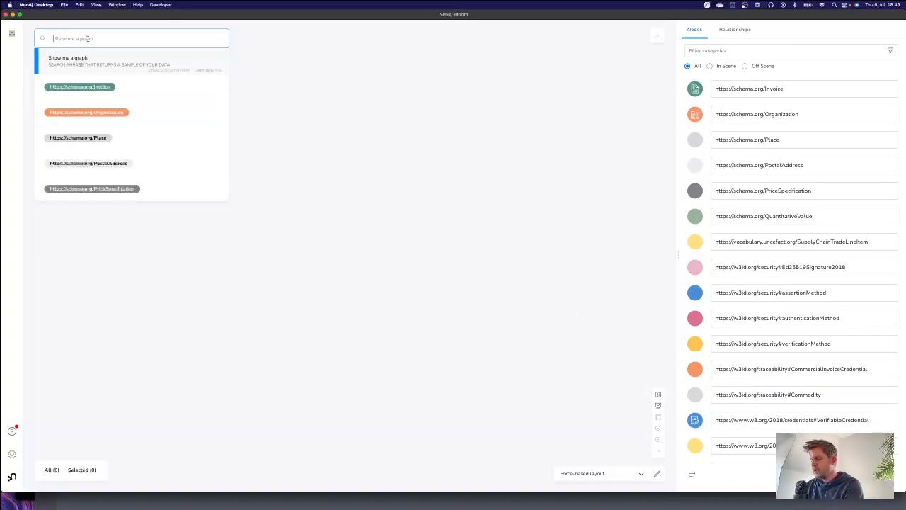
{"action": "type", "text": "ver"}
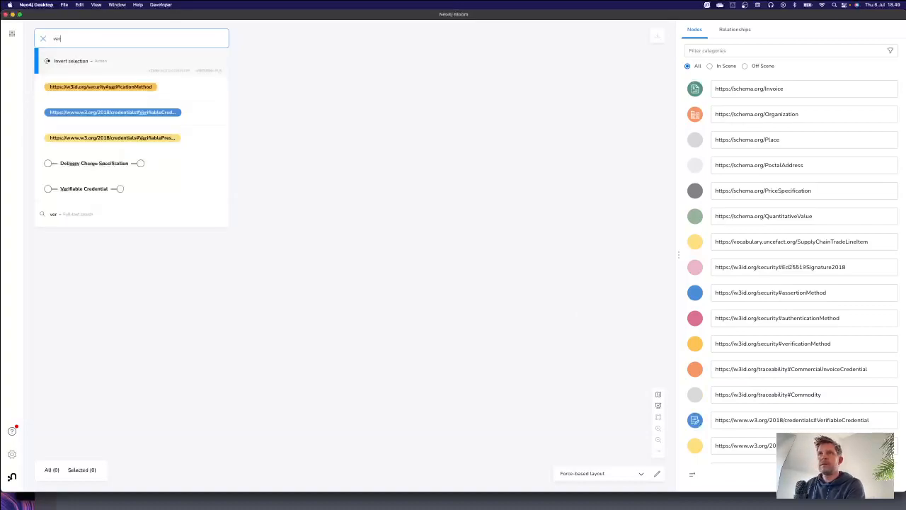
{"action": "left_click", "coordinate": [140, 115]}
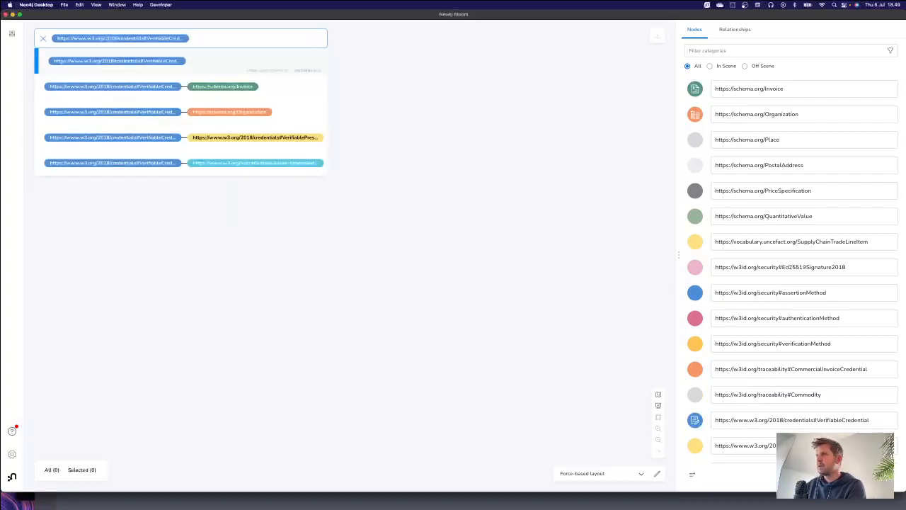
{"action": "key", "text": "Return"}
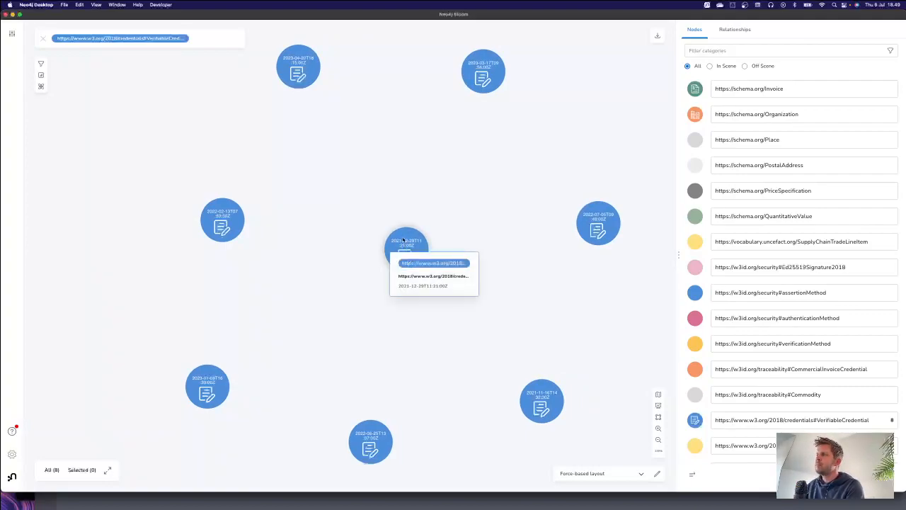
Step: Expand the central credential node dated 2021-12-29 and inspect the properties of its connected VerifiablePresentation node
{"action": "left_click_drag", "start_coordinate": [406, 248], "coordinate": [404, 218]}
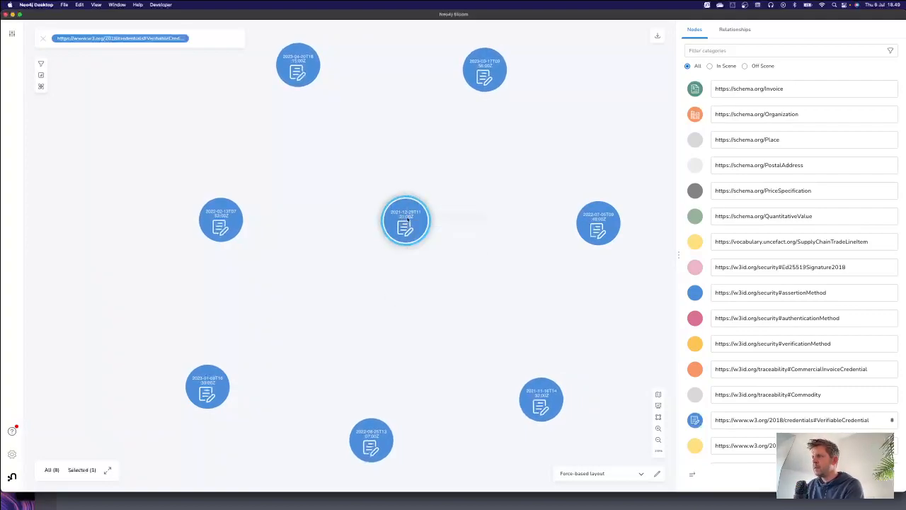
{"action": "double_click", "coordinate": [416, 217]}
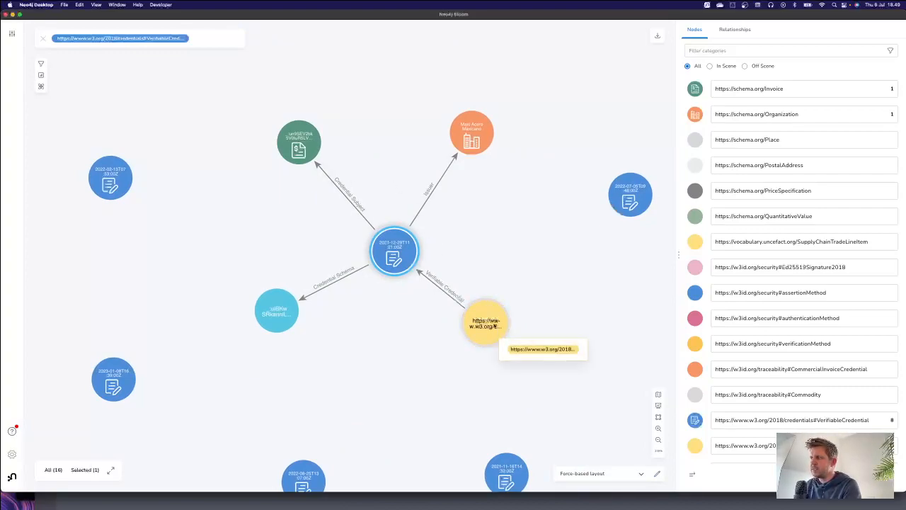
{"action": "left_click", "coordinate": [494, 325]}
{"action": "double_click", "coordinate": [494, 325]}
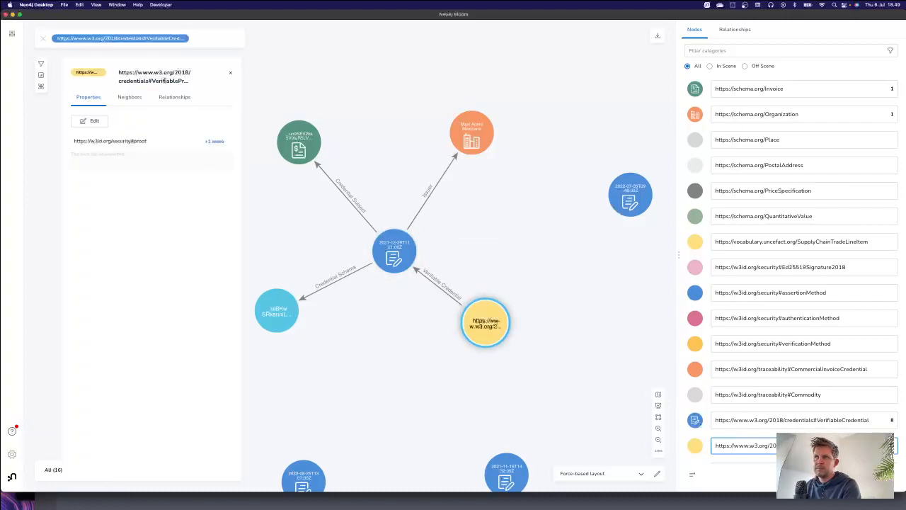
{"action": "left_click", "coordinate": [386, 134]}
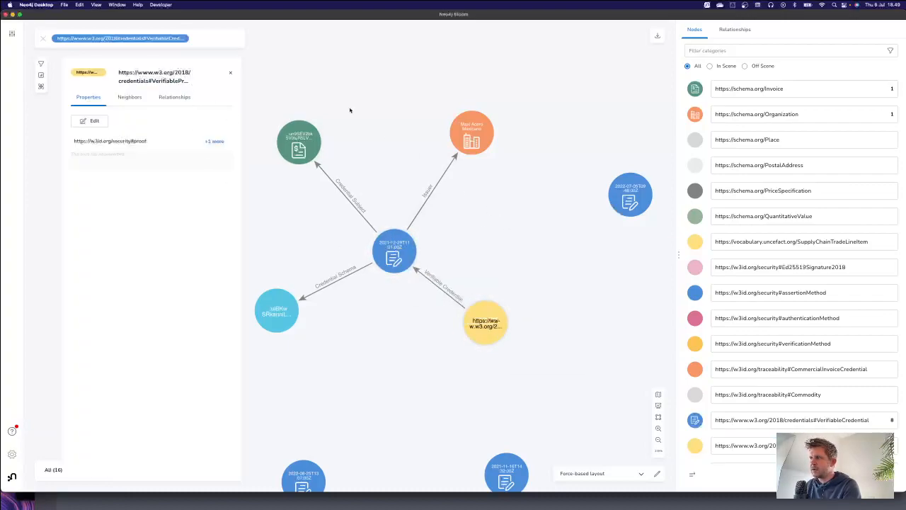
{"action": "left_click", "coordinate": [232, 73]}
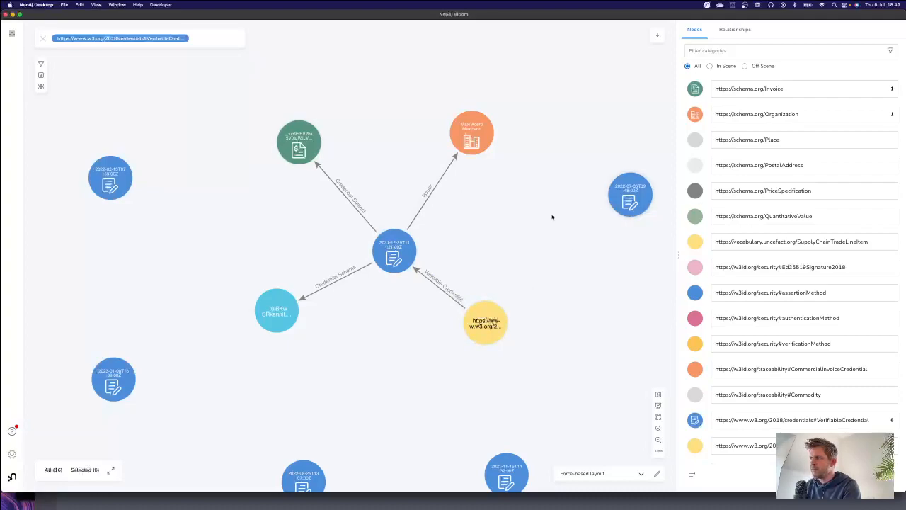
Step: Reposition the Maxi Acero Mexicano issuer node slightly and expand the connected Invoice node to show its neighbours
{"action": "left_click", "coordinate": [475, 131]}
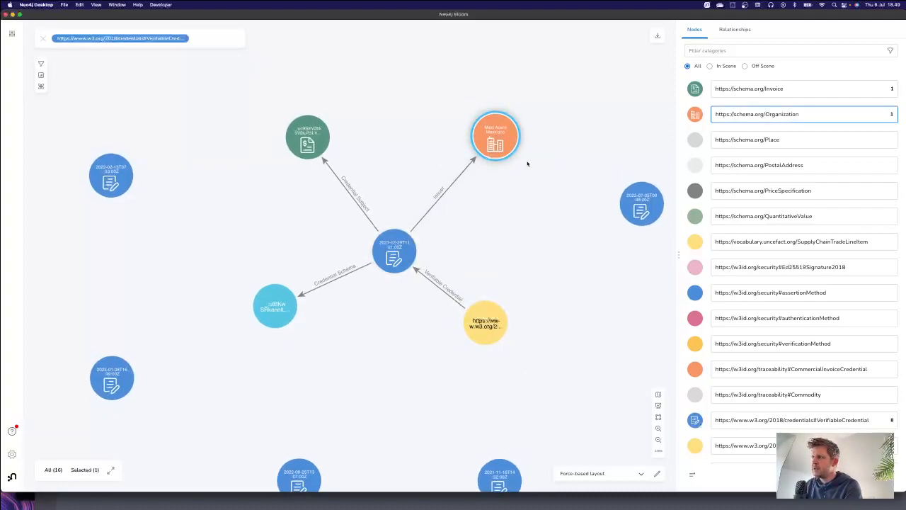
{"action": "mouse_move", "coordinate": [392, 252]}
{"action": "left_click", "coordinate": [322, 145]}
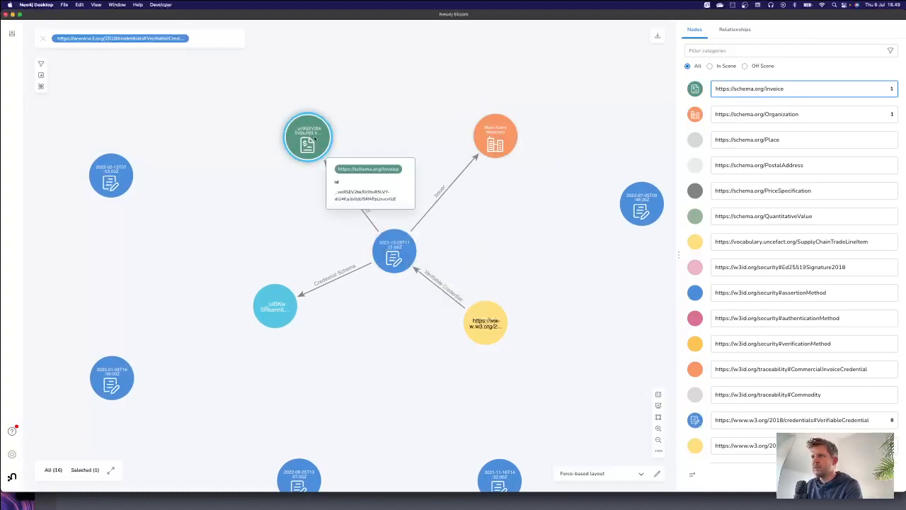
{"action": "double_click", "coordinate": [309, 140]}
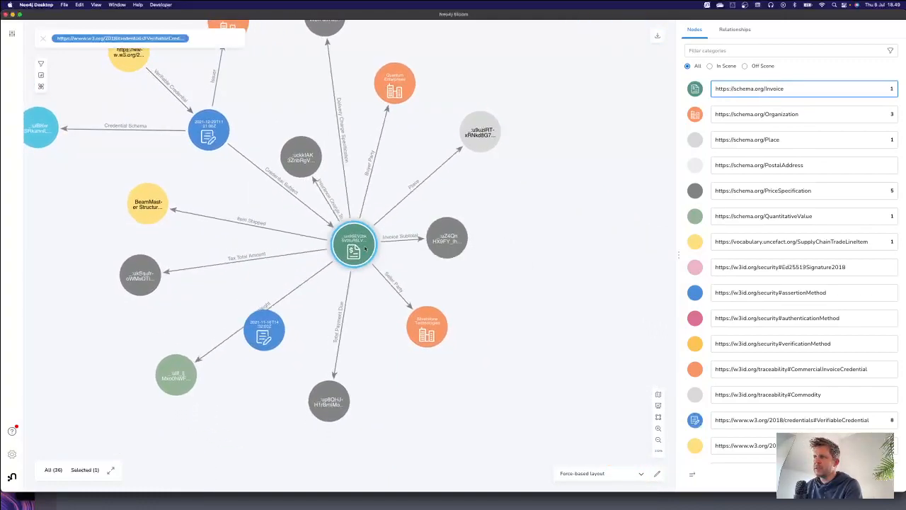
Step: Reposition the Invoice node, its insurance charge and item shipped nodes, and move the unconnected 2021-11 credential node clear of them
{"action": "left_click_drag", "start_coordinate": [361, 247], "coordinate": [457, 266]}
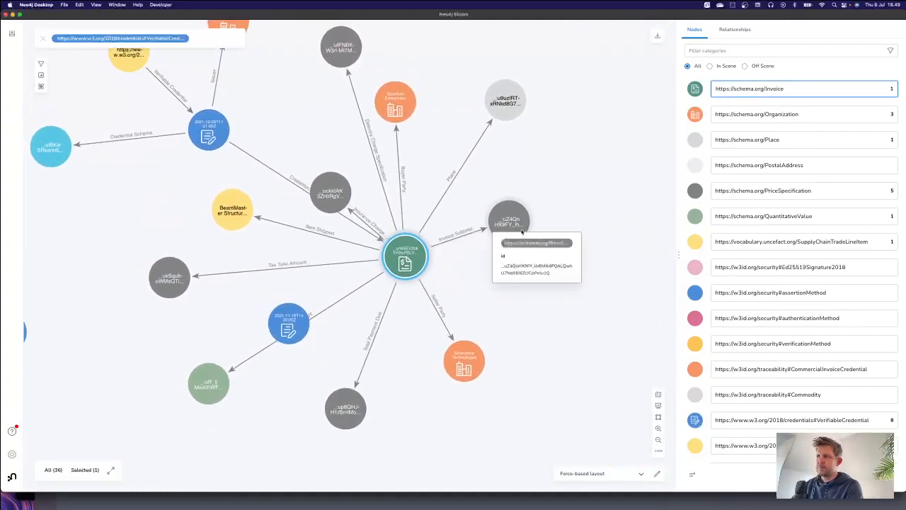
{"action": "left_click_drag", "start_coordinate": [295, 329], "coordinate": [135, 362]}
{"action": "left_click_drag", "start_coordinate": [333, 205], "coordinate": [582, 147]}
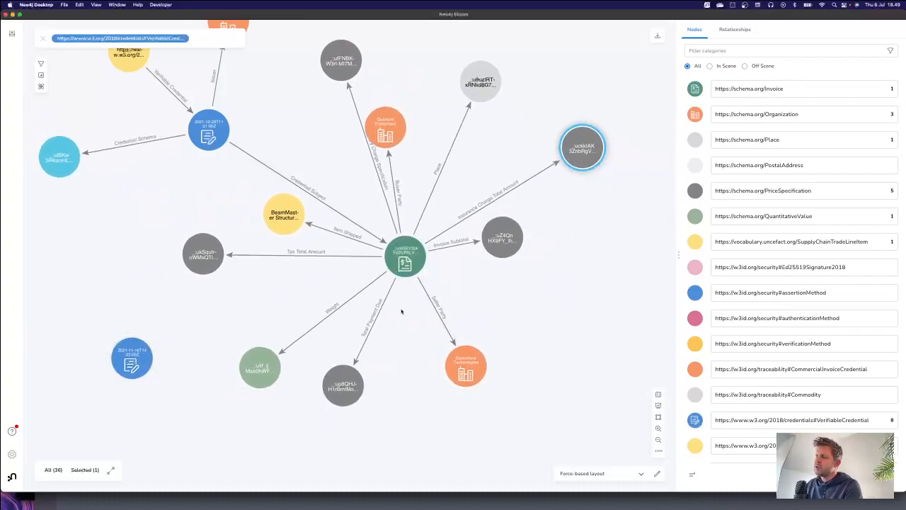
{"action": "left_click", "coordinate": [287, 215]}
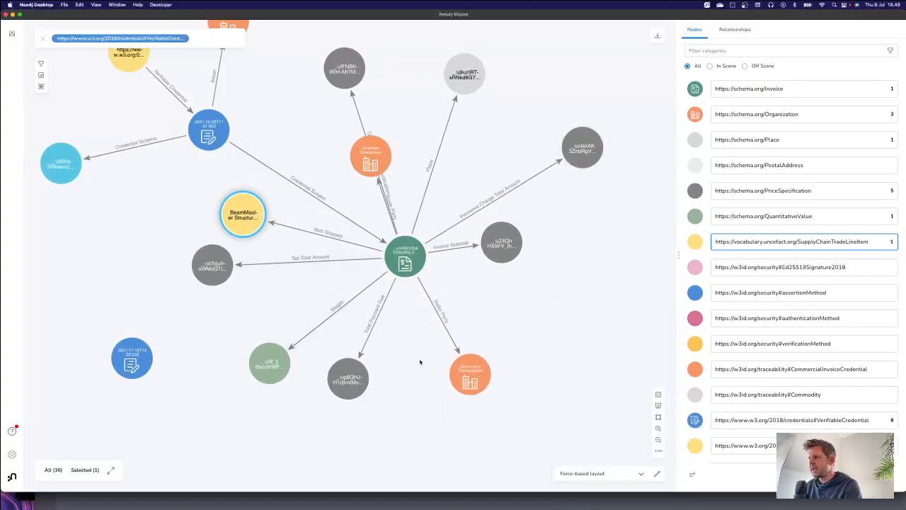
Step: Place the Buyer Party organization Quantum Enterprises and the Seller Party organization near each other in open space beside the Invoice node
{"action": "left_click", "coordinate": [371, 157]}
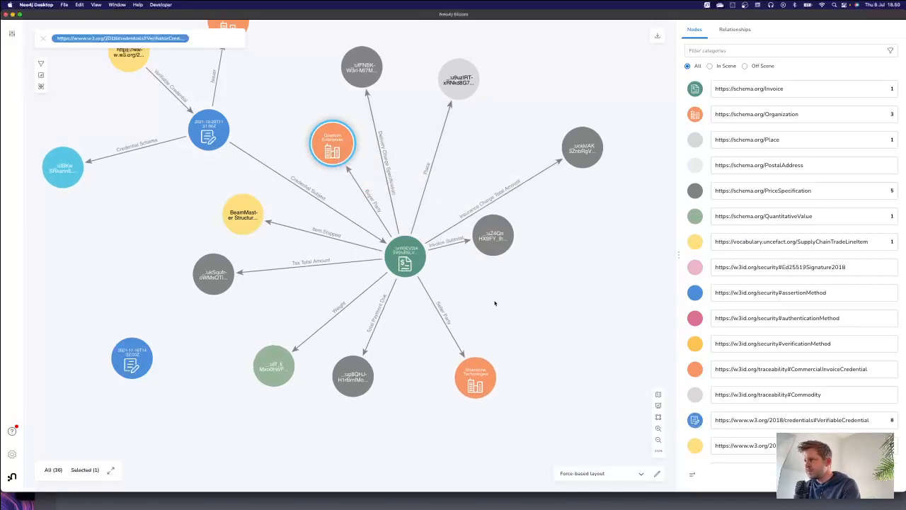
{"action": "left_click_drag", "start_coordinate": [342, 148], "coordinate": [554, 297]}
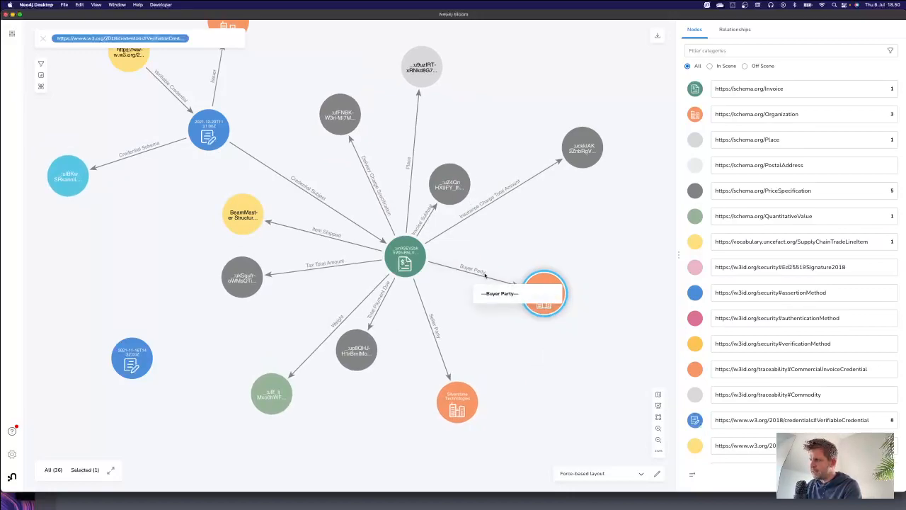
{"action": "left_click_drag", "start_coordinate": [459, 404], "coordinate": [501, 368]}
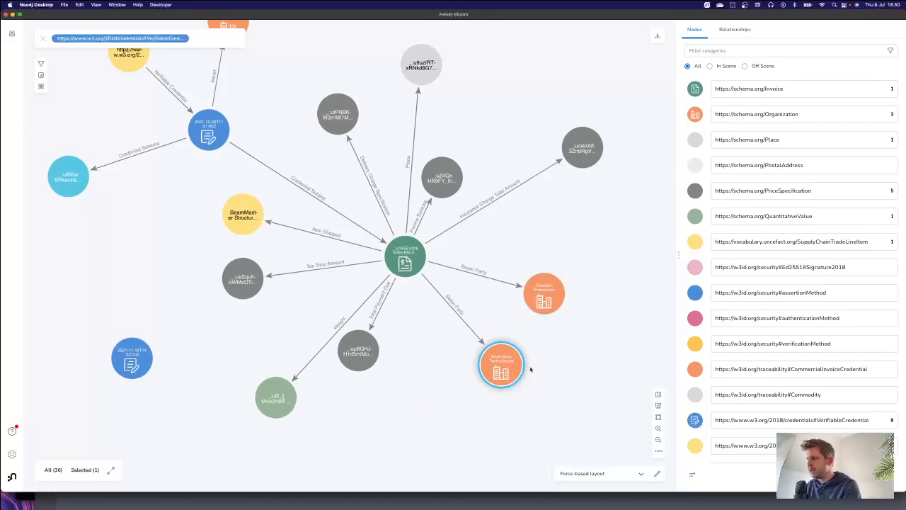
Step: Expand Quantum Enterprises and its Location node, and inspect the properties of the connected PostalAddress node
{"action": "left_click", "coordinate": [499, 286]}
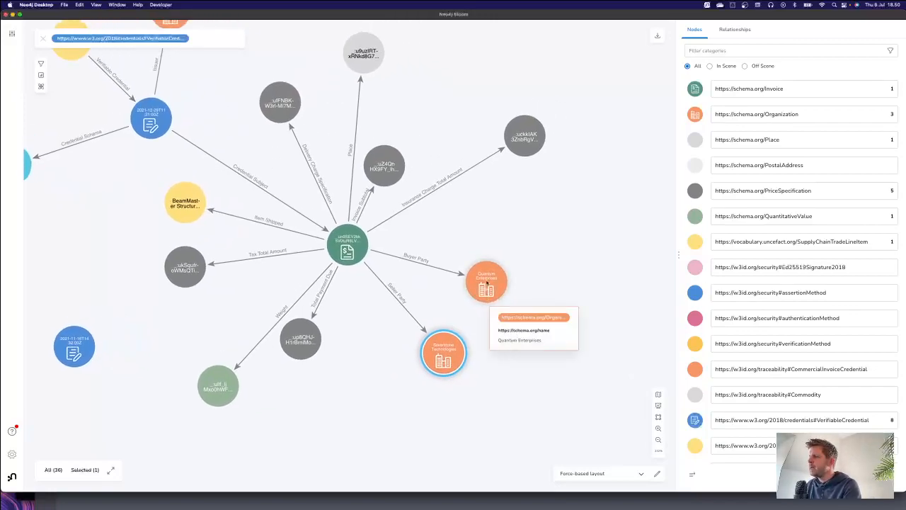
{"action": "double_click", "coordinate": [489, 289]}
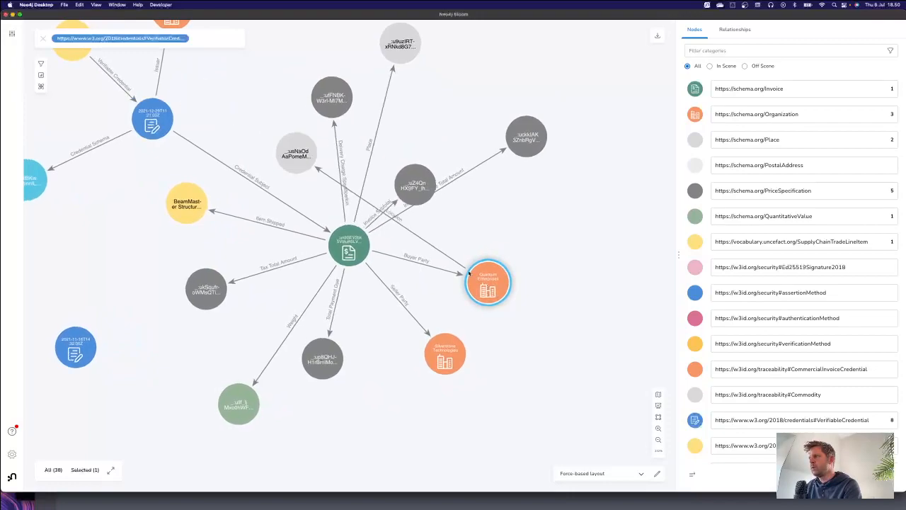
{"action": "left_click_drag", "start_coordinate": [345, 191], "coordinate": [577, 203]}
{"action": "double_click", "coordinate": [577, 202]}
{"action": "left_click", "coordinate": [606, 58]}
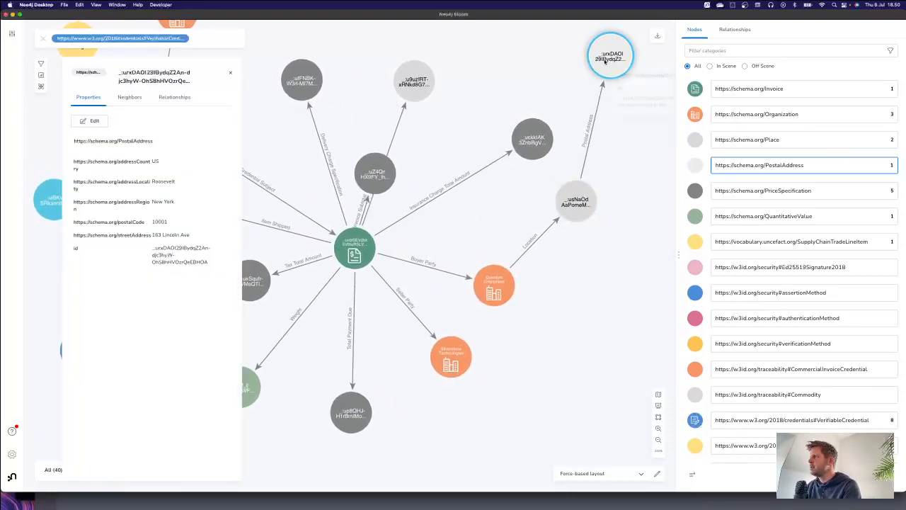
{"action": "left_click", "coordinate": [229, 73]}
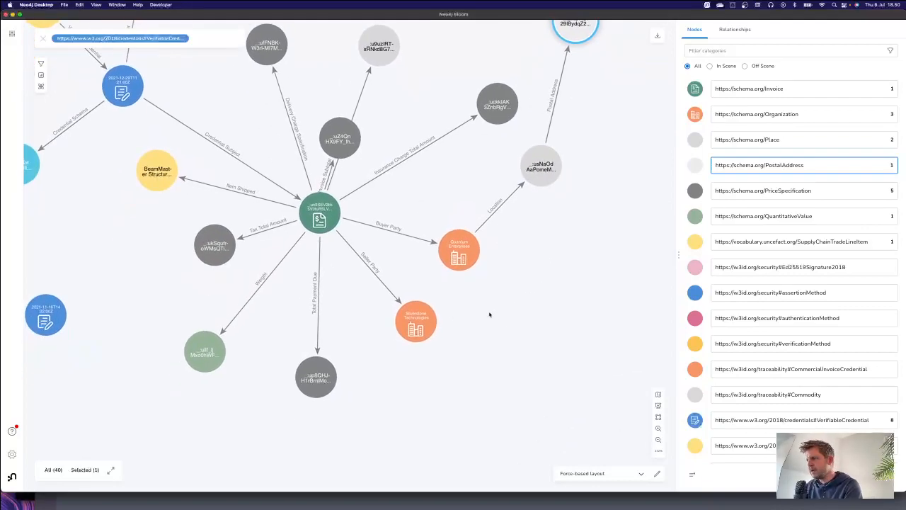
Step: Expand the invoice's Seller Party organization and move it into open space away from the invoice's own nodes
{"action": "left_click", "coordinate": [425, 328]}
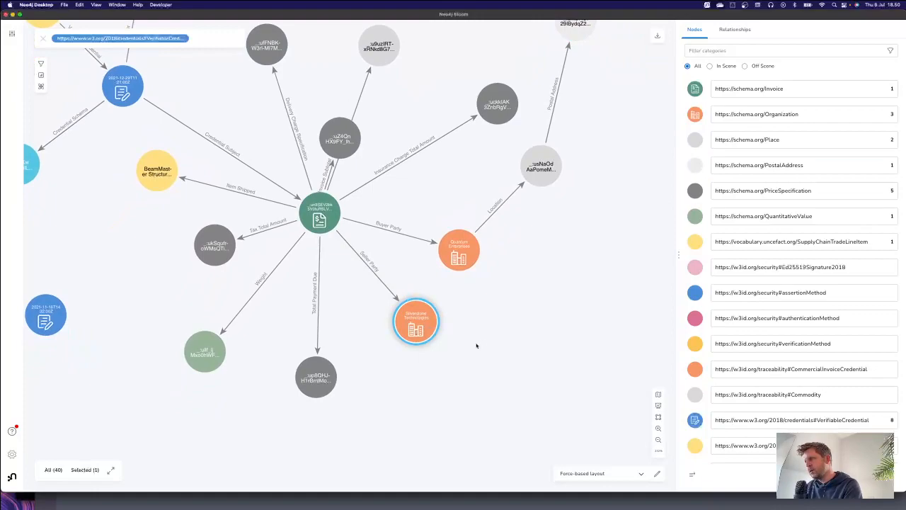
{"action": "left_click_drag", "start_coordinate": [510, 319], "coordinate": [454, 277]}
{"action": "left_click_drag", "start_coordinate": [373, 294], "coordinate": [556, 330]}
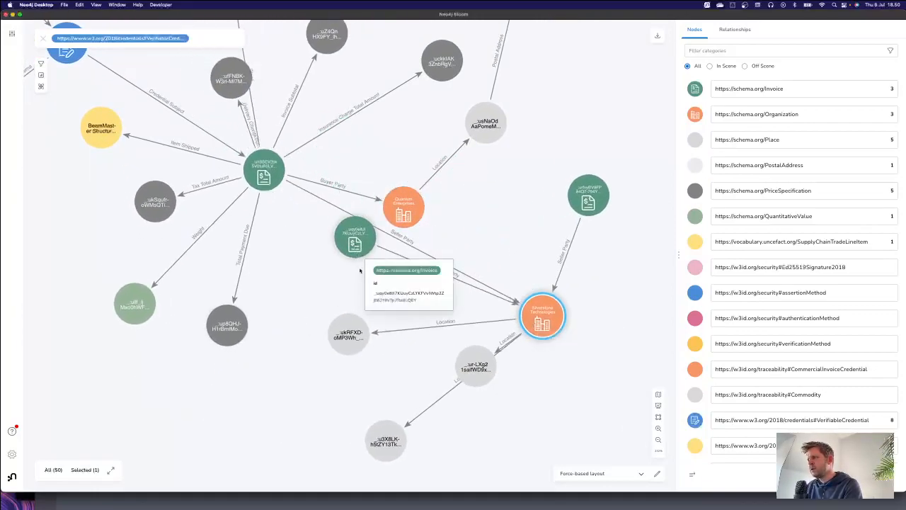
{"action": "left_click_drag", "start_coordinate": [395, 301], "coordinate": [281, 262]}
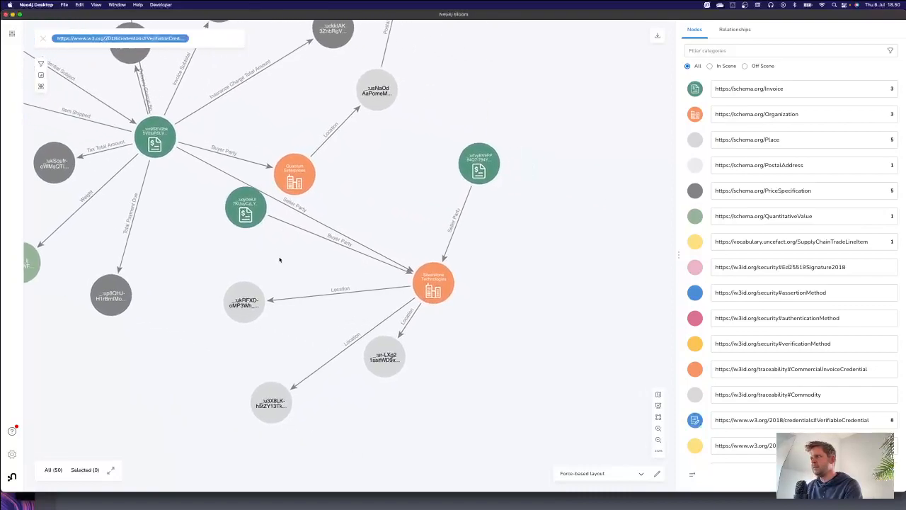
Step: Arrange the two newly connected Invoice nodes on the far side of the Seller Party organization so their relationships are readable
{"action": "left_click_drag", "start_coordinate": [246, 208], "coordinate": [565, 293]}
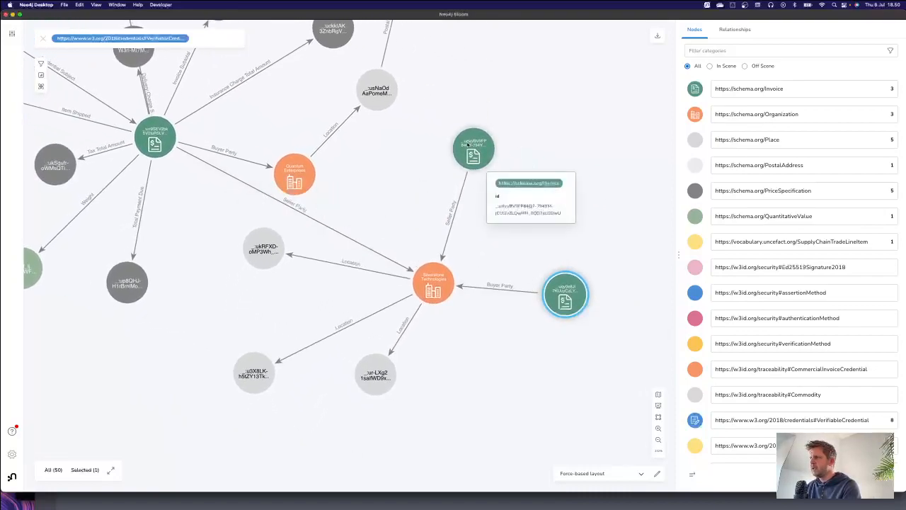
{"action": "left_click_drag", "start_coordinate": [473, 144], "coordinate": [572, 177]}
{"action": "left_click_drag", "start_coordinate": [430, 276], "coordinate": [369, 273]}
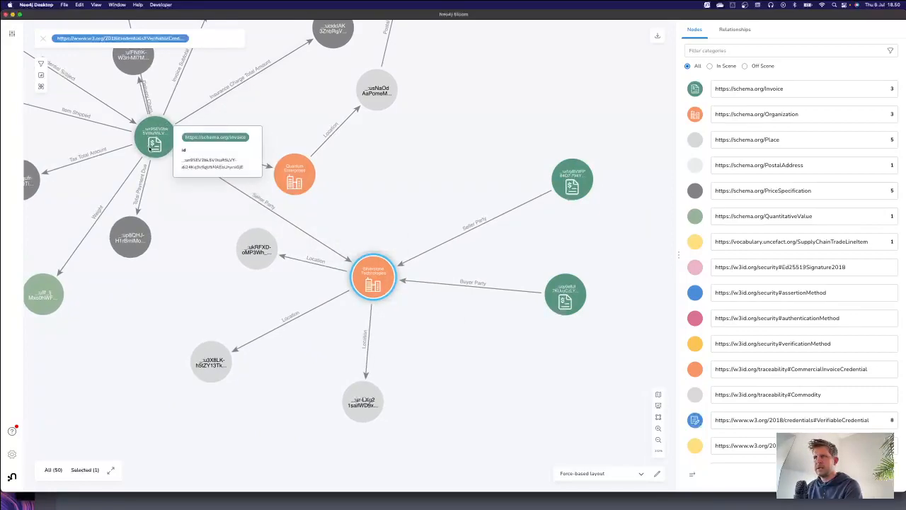
Step: Inspect the properties of the newly connected Invoice node linked by Seller Party, and close its details
{"action": "left_click", "coordinate": [571, 181]}
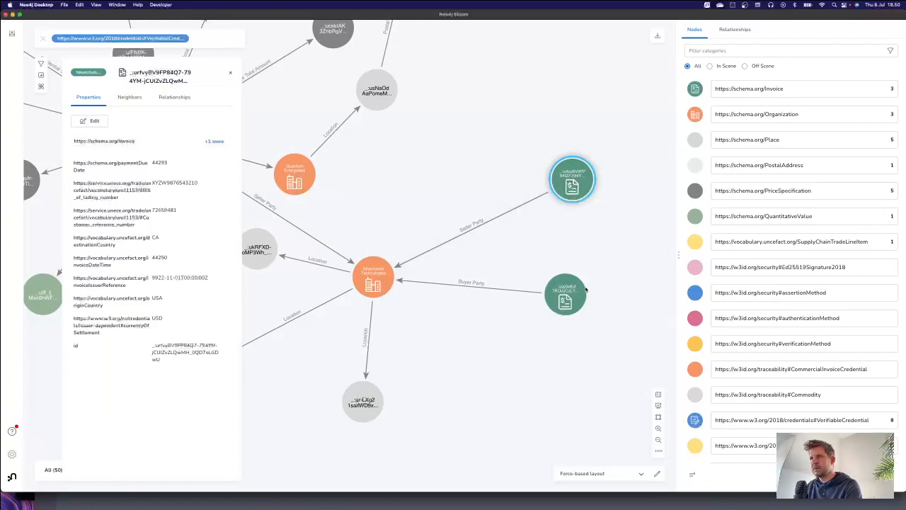
{"action": "mouse_move", "coordinate": [575, 294]}
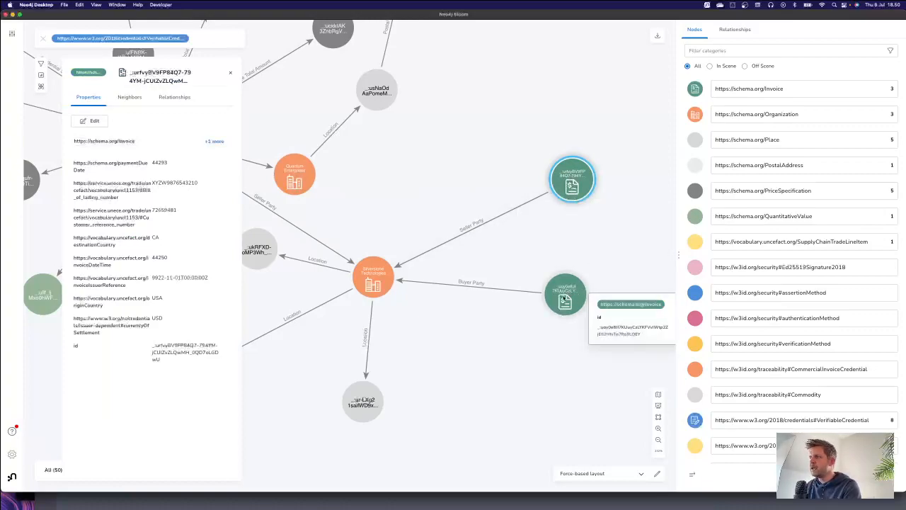
{"action": "left_click", "coordinate": [530, 303]}
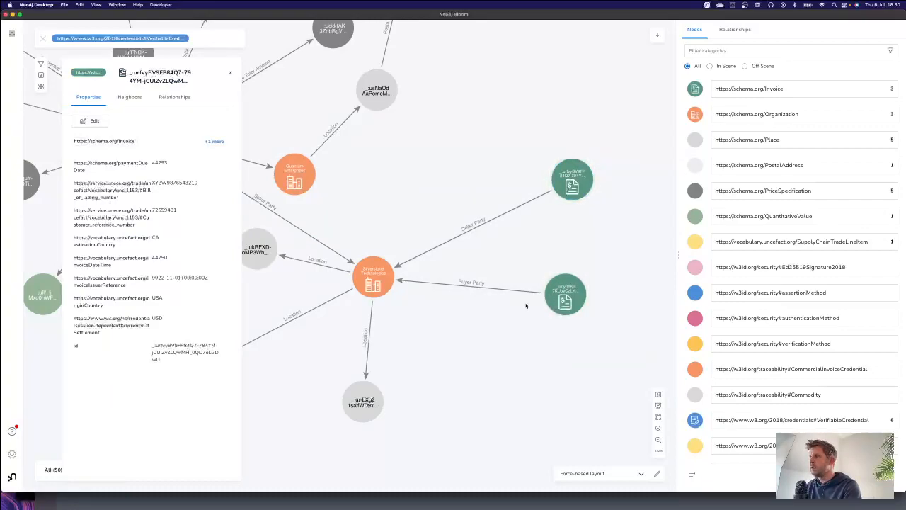
{"action": "left_click", "coordinate": [231, 73]}
{"action": "scroll", "coordinate": [520, 249], "scroll_direction": "down", "scroll_amount": 2}
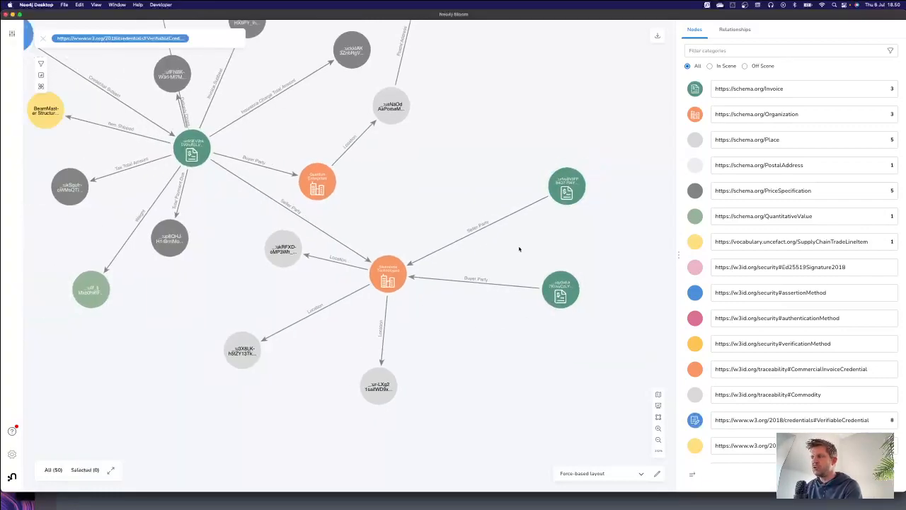
Step: Move one of the shared organization's Location nodes aside and expand the Invoice node linked to that organization by Buyer Party
{"action": "left_click_drag", "start_coordinate": [286, 249], "coordinate": [256, 263]}
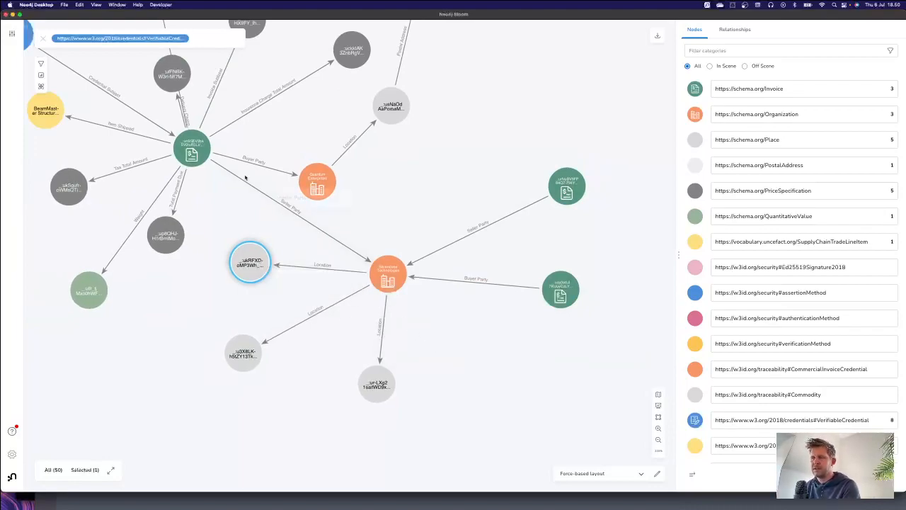
{"action": "left_click_drag", "start_coordinate": [550, 364], "coordinate": [518, 384]}
{"action": "left_click", "coordinate": [536, 316]}
{"action": "double_click", "coordinate": [536, 316]}
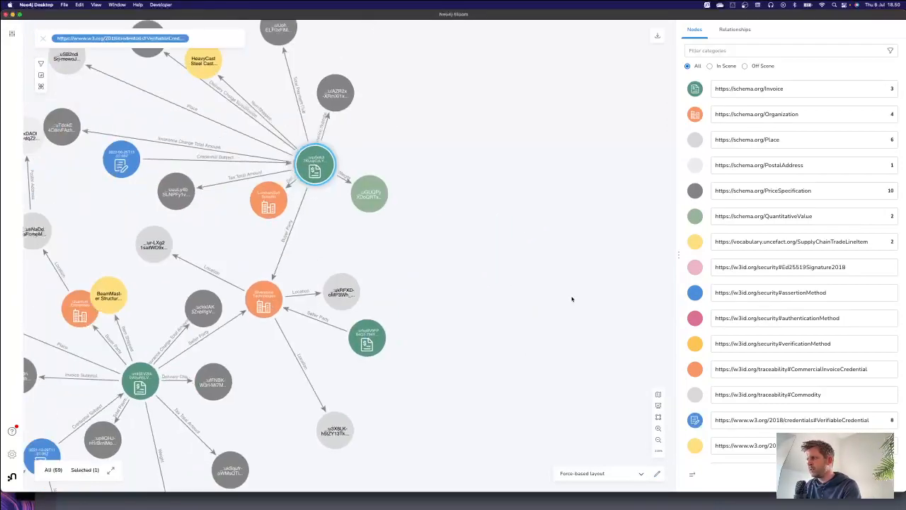
{"action": "left_click_drag", "start_coordinate": [486, 283], "coordinate": [585, 371]}
Step: Reposition the expanded Invoice node slightly and pull its Credential Subject credential node away from the surrounding nodes
{"action": "mouse_move", "coordinate": [389, 238]}
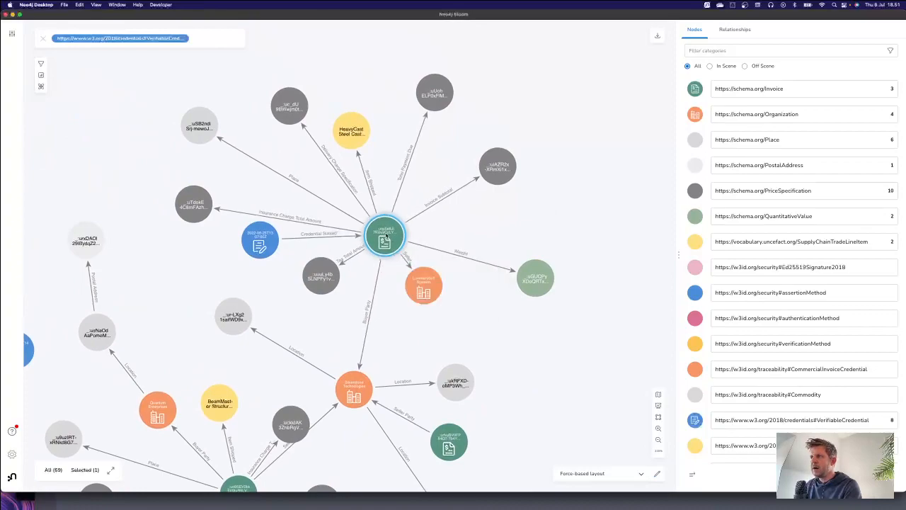
{"action": "left_click_drag", "start_coordinate": [389, 240], "coordinate": [373, 223]}
{"action": "left_click_drag", "start_coordinate": [256, 243], "coordinate": [116, 175]}
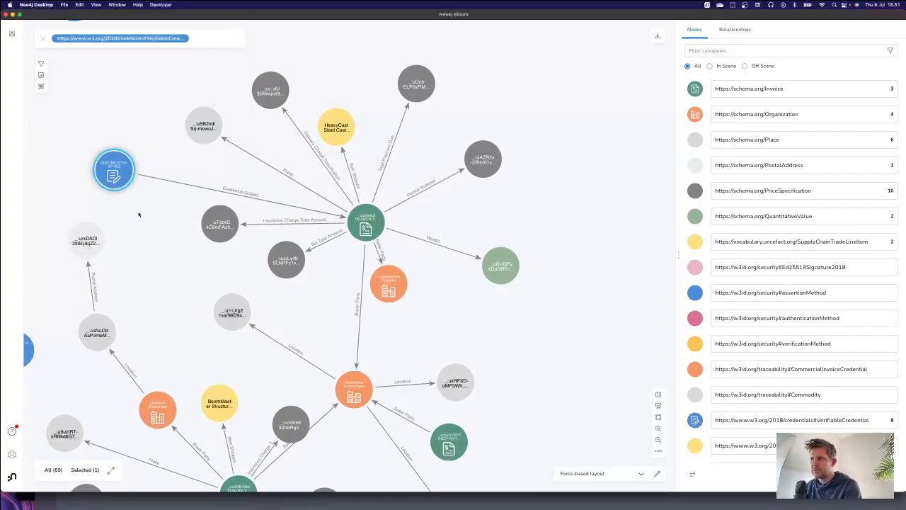
Step: Move the second expanded invoice's Seller Party organization away from its Buyer Party relationship and expand that organization's neighbours
{"action": "left_click_drag", "start_coordinate": [319, 311], "coordinate": [415, 229]}
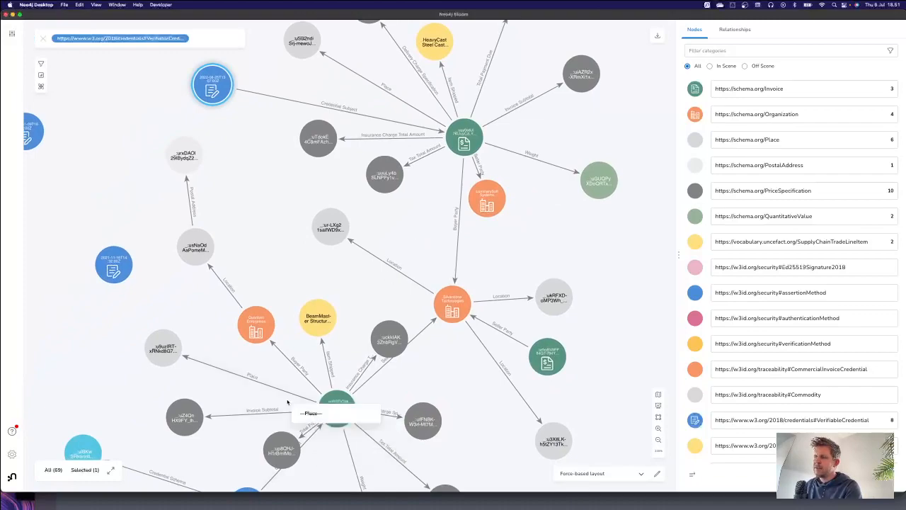
{"action": "left_click_drag", "start_coordinate": [287, 400], "coordinate": [294, 373]}
{"action": "left_click", "coordinate": [252, 473]}
{"action": "left_click_drag", "start_coordinate": [478, 234], "coordinate": [475, 287]}
{"action": "left_click", "coordinate": [454, 332]}
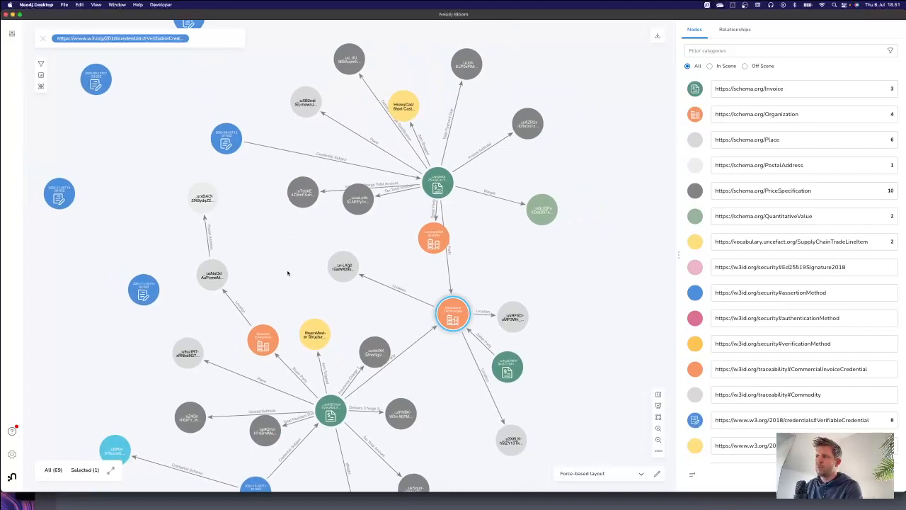
{"action": "left_click_drag", "start_coordinate": [287, 272], "coordinate": [296, 244]}
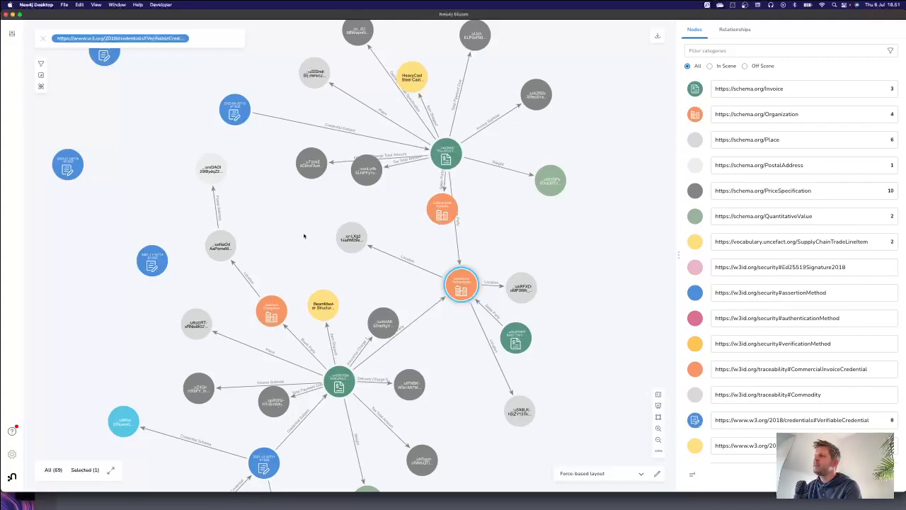
{"action": "left_click_drag", "start_coordinate": [441, 209], "coordinate": [321, 204]}
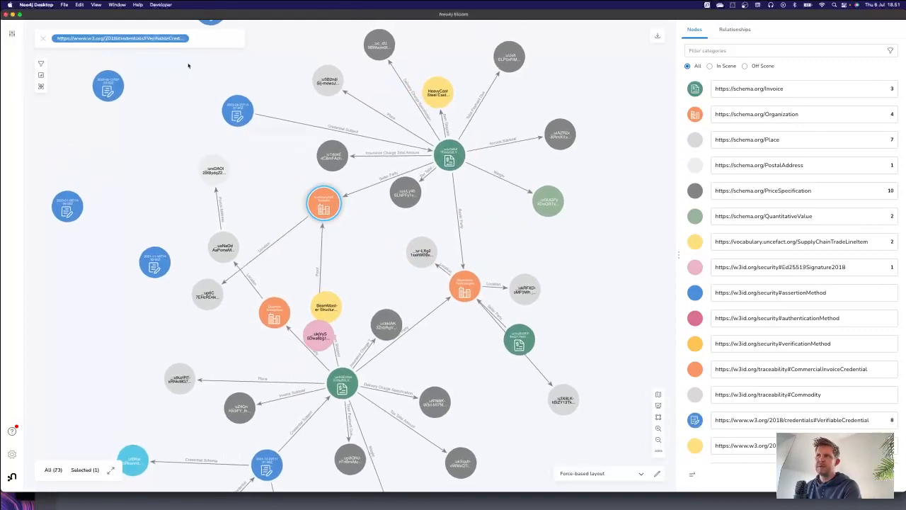
Step: Replace the VerifiableCredential search with the "Show me a graph" search phrase and run it
{"action": "left_click", "coordinate": [203, 38]}
{"action": "key", "text": "BackSpace"}
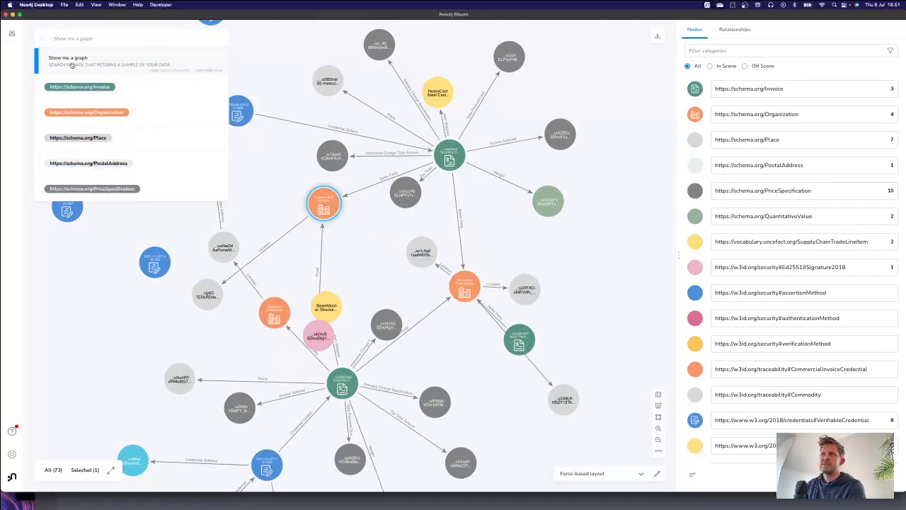
{"action": "key", "text": "Tab"}
{"action": "key", "text": "Return"}
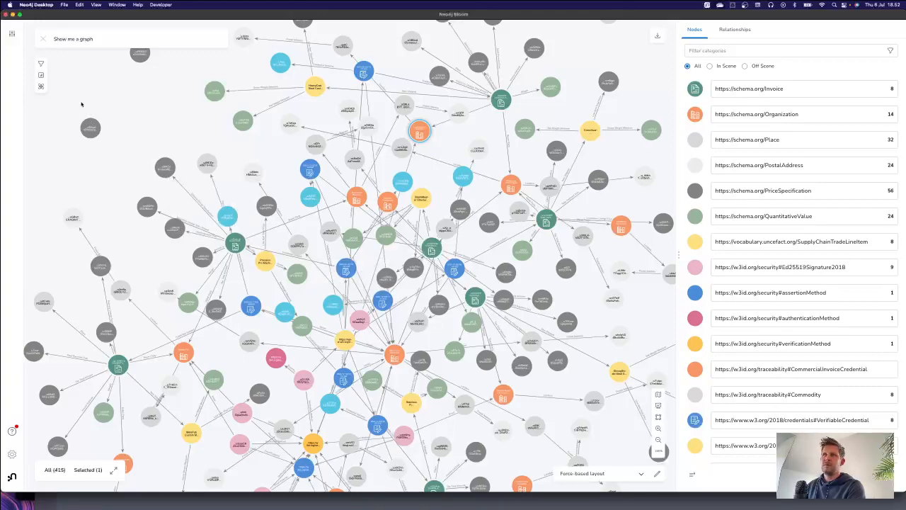
Step: Add a data science algorithm set to Page Rank Centrality for the scene and hide the node category legend
{"action": "left_click", "coordinate": [41, 88]}
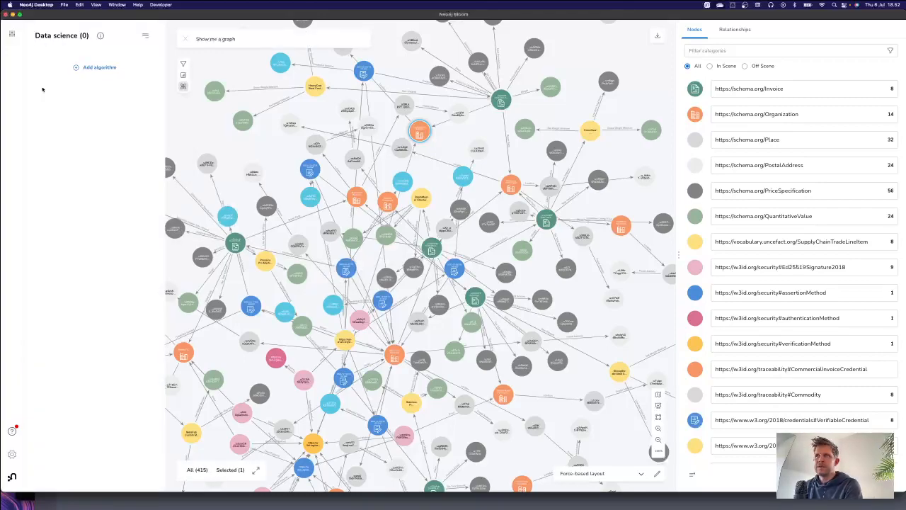
{"action": "left_click", "coordinate": [80, 70]}
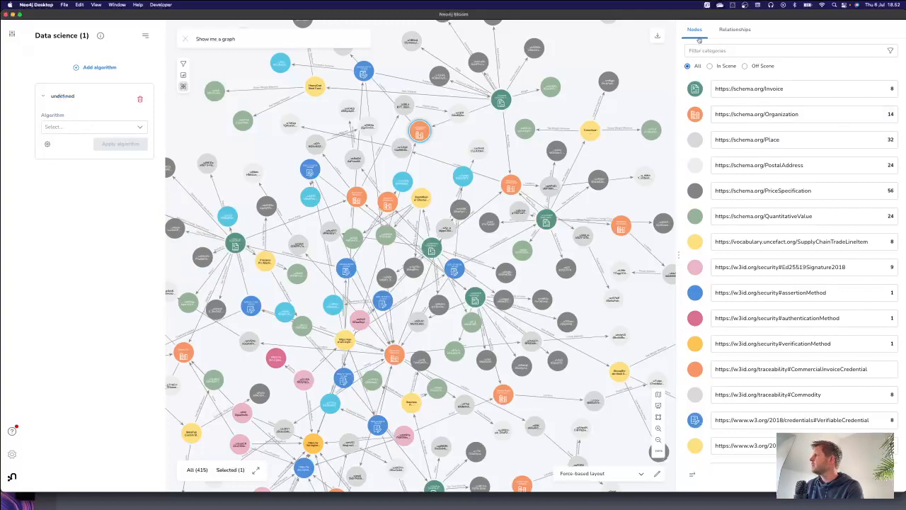
{"action": "left_click", "coordinate": [692, 473]}
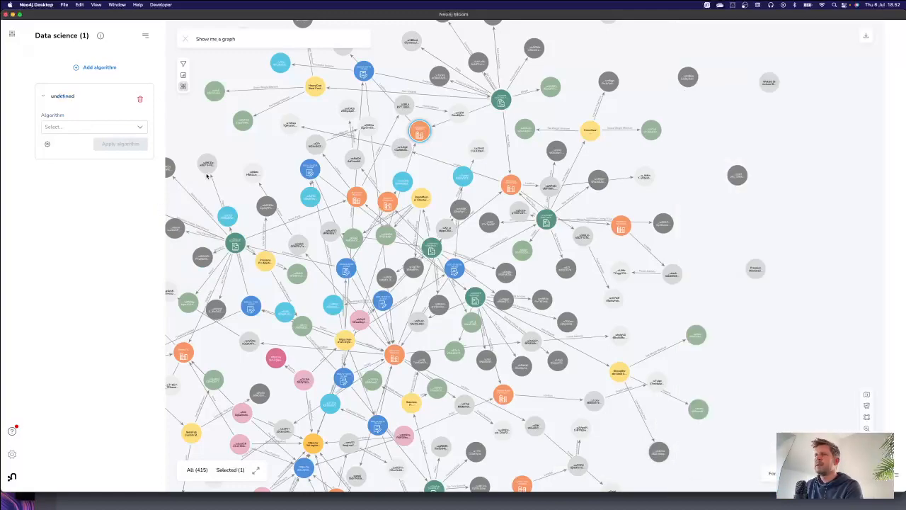
{"action": "left_click_drag", "start_coordinate": [290, 157], "coordinate": [394, 138]}
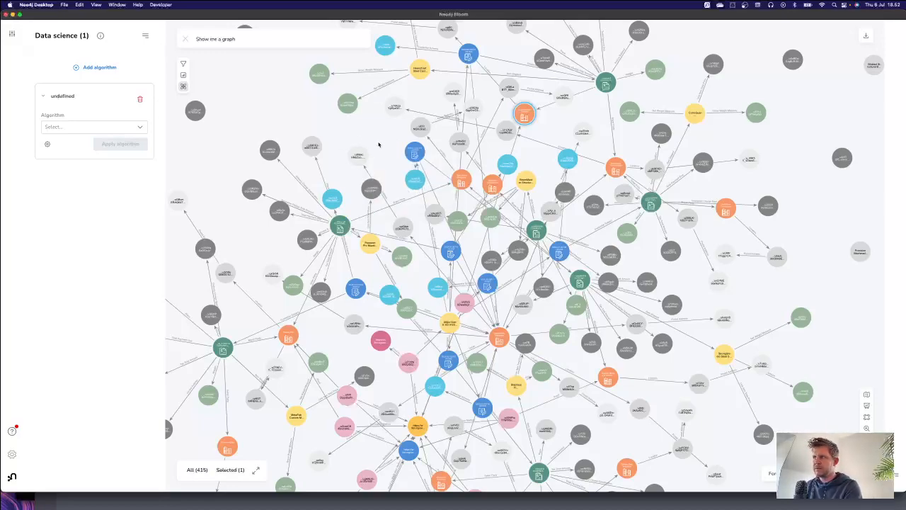
{"action": "left_click", "coordinate": [141, 128]}
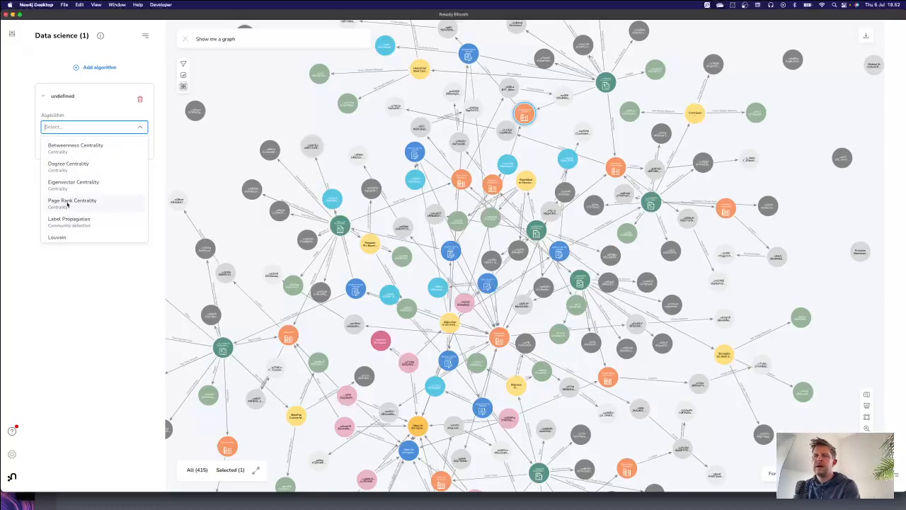
{"action": "left_click", "coordinate": [67, 202]}
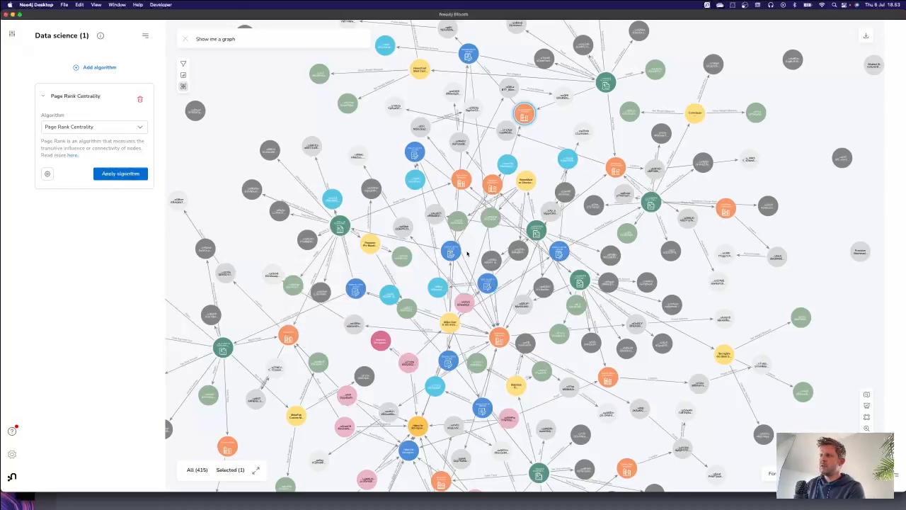
Step: Apply the Page Rank Centrality algorithm to the scene and colour the nodes with a gradient based on their scores
{"action": "left_click", "coordinate": [107, 175]}
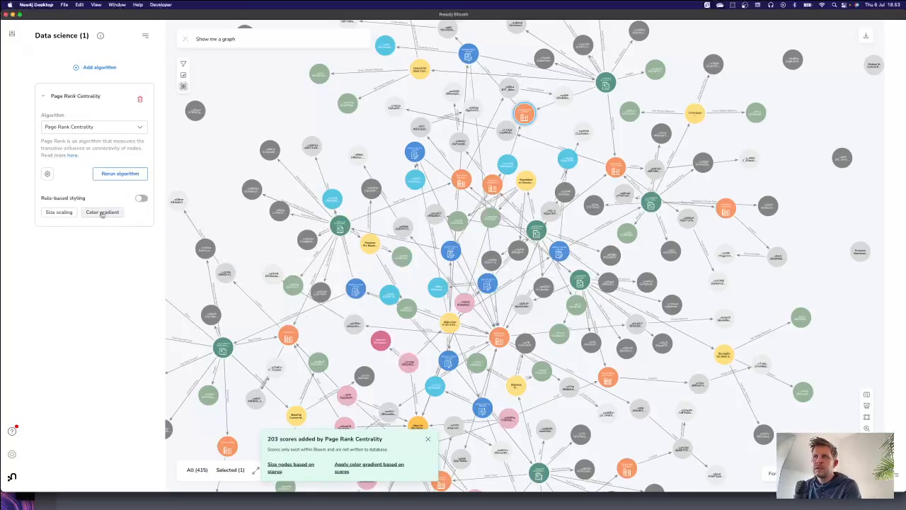
{"action": "left_click", "coordinate": [102, 212]}
{"action": "scroll", "coordinate": [384, 290], "scroll_direction": "down", "scroll_amount": 10}
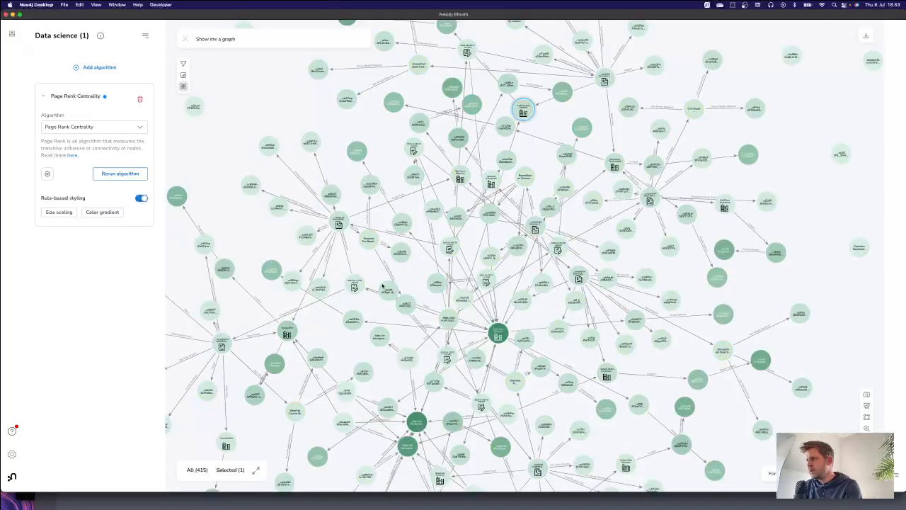
{"action": "left_click_drag", "start_coordinate": [294, 149], "coordinate": [339, 158]}
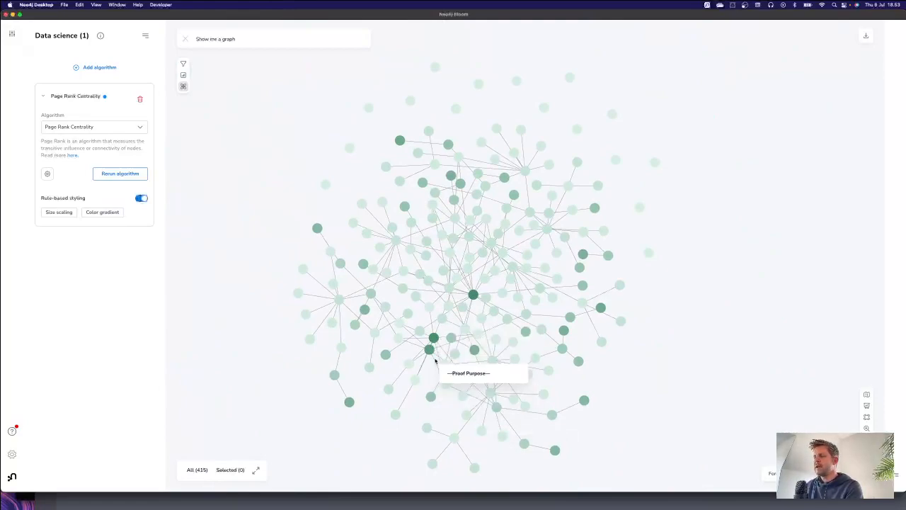
Step: Open the properties of the security verificationMethod node and highlight its Page Rank Centrality Score
{"action": "scroll", "coordinate": [433, 342], "scroll_direction": "up", "scroll_amount": 2}
{"action": "double_click", "coordinate": [432, 342]}
{"action": "triple_click", "coordinate": [245, 158]}
{"action": "scroll", "coordinate": [689, 394], "scroll_direction": "up", "scroll_amount": 6}
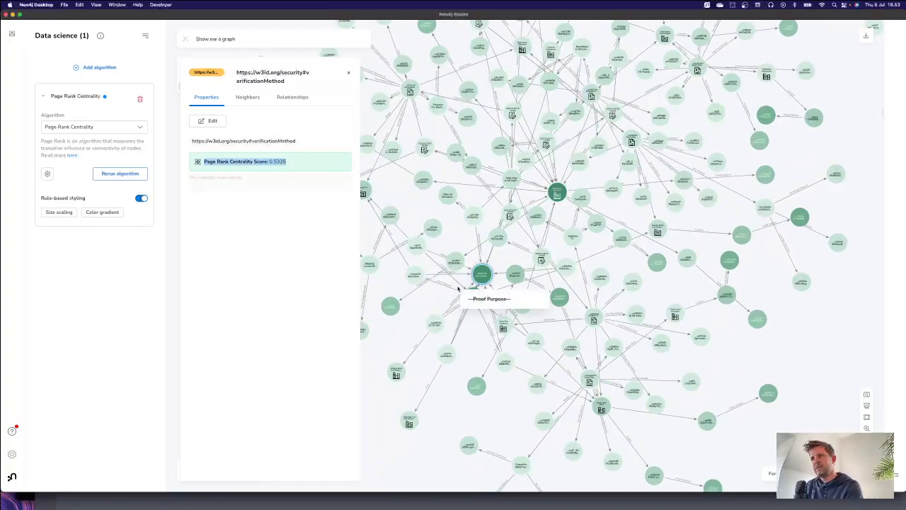
Step: Inspect the Page Rank Centrality Score of the Maxi Acero Mexicano organization and compare it with the verificationMethod node
{"action": "mouse_move", "coordinate": [475, 297]}
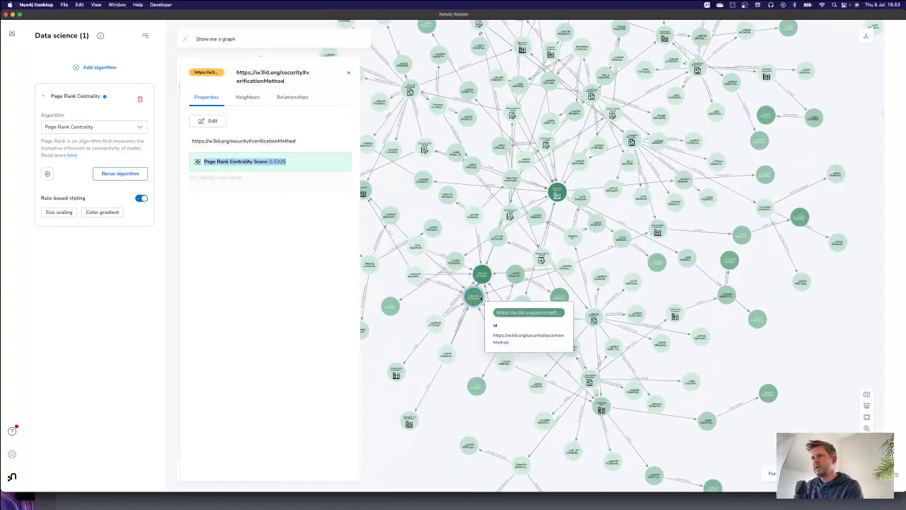
{"action": "left_click", "coordinate": [561, 189]}
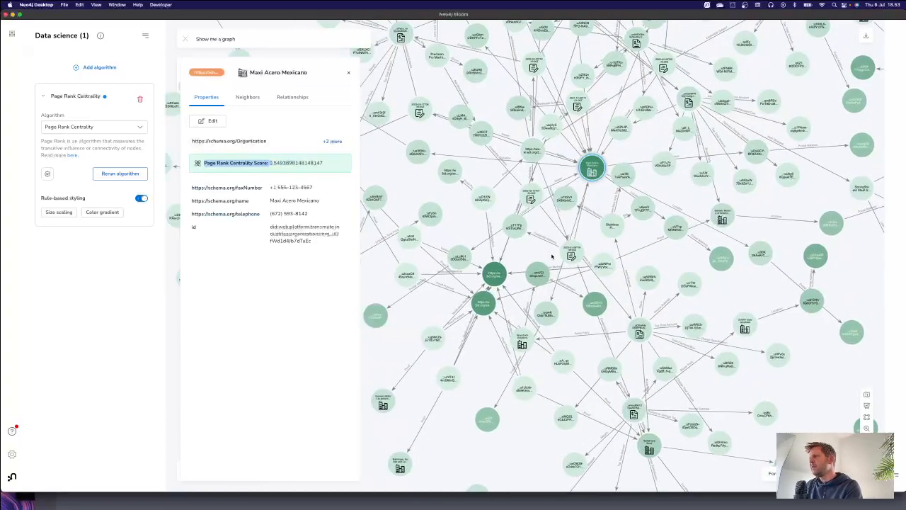
{"action": "left_click", "coordinate": [520, 276]}
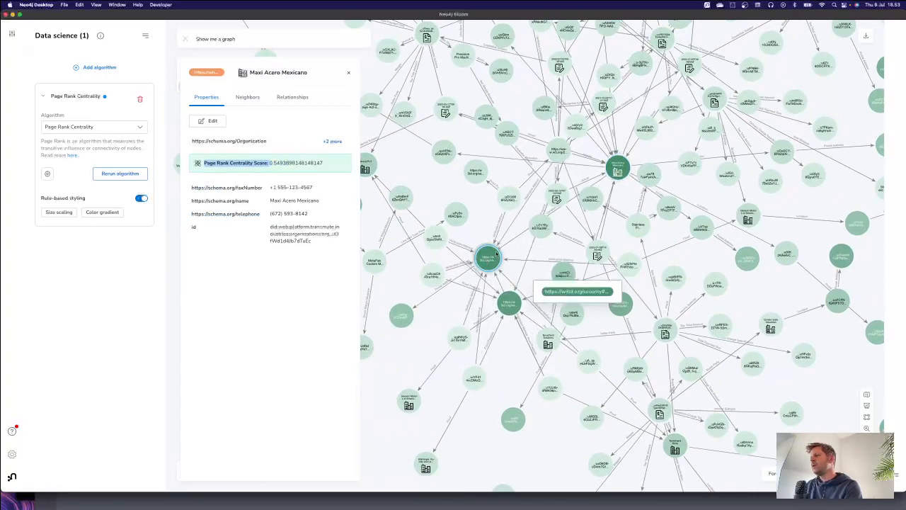
{"action": "scroll", "coordinate": [532, 269], "scroll_direction": "up", "scroll_amount": 1}
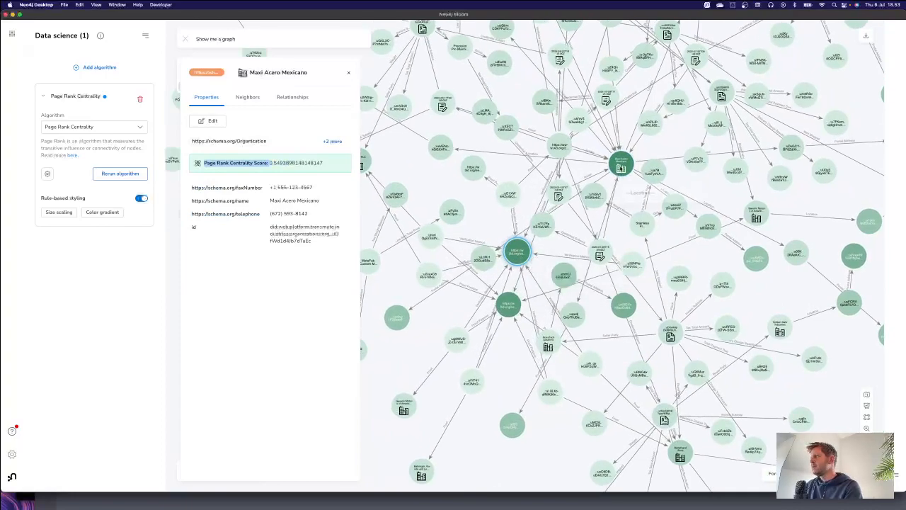
{"action": "left_click", "coordinate": [612, 172]}
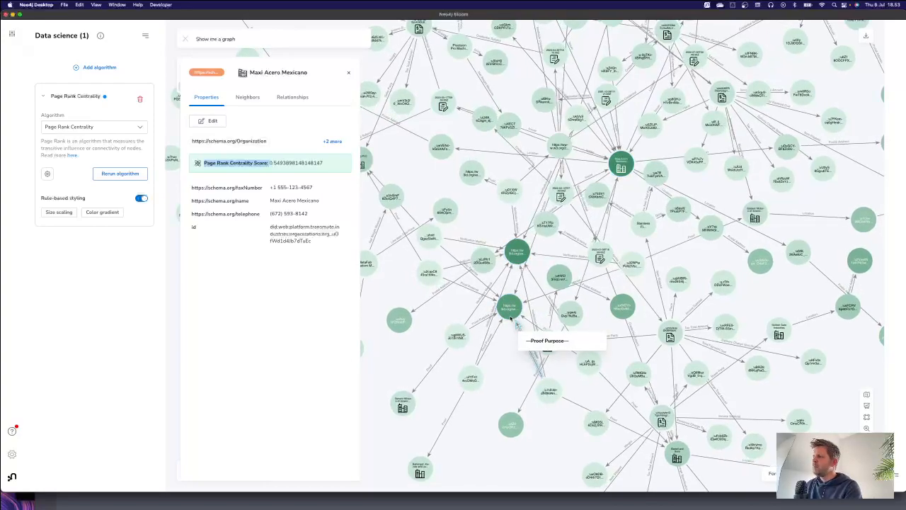
Step: Move the assertionMethod and verificationMethod nodes slightly upward to set their relationships apart, and close the organization's details
{"action": "scroll", "coordinate": [512, 320], "scroll_direction": "up", "scroll_amount": 3}
{"action": "left_click", "coordinate": [519, 308]}
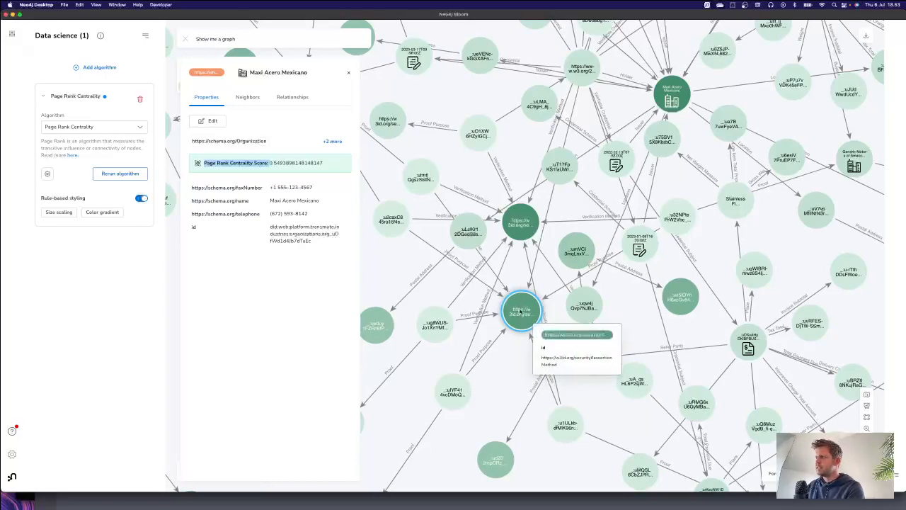
{"action": "left_click_drag", "start_coordinate": [521, 311], "coordinate": [526, 307]}
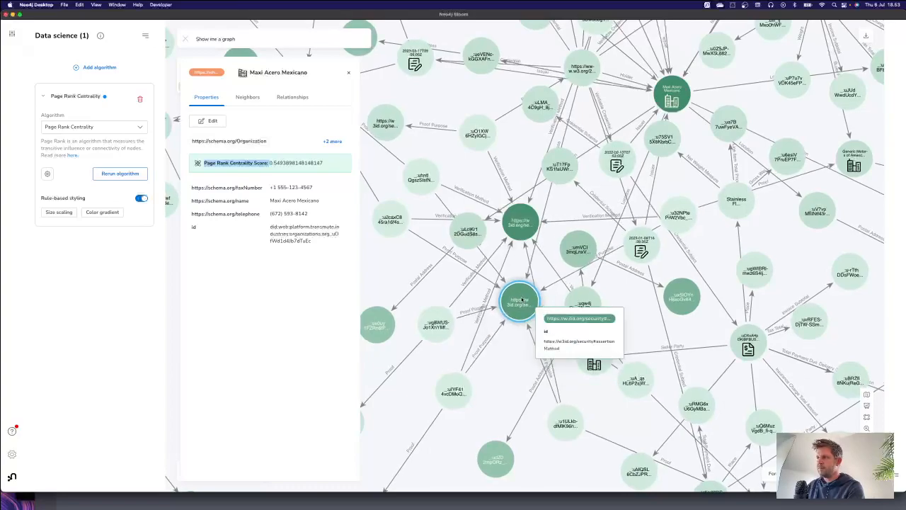
{"action": "left_click_drag", "start_coordinate": [521, 223], "coordinate": [517, 204]}
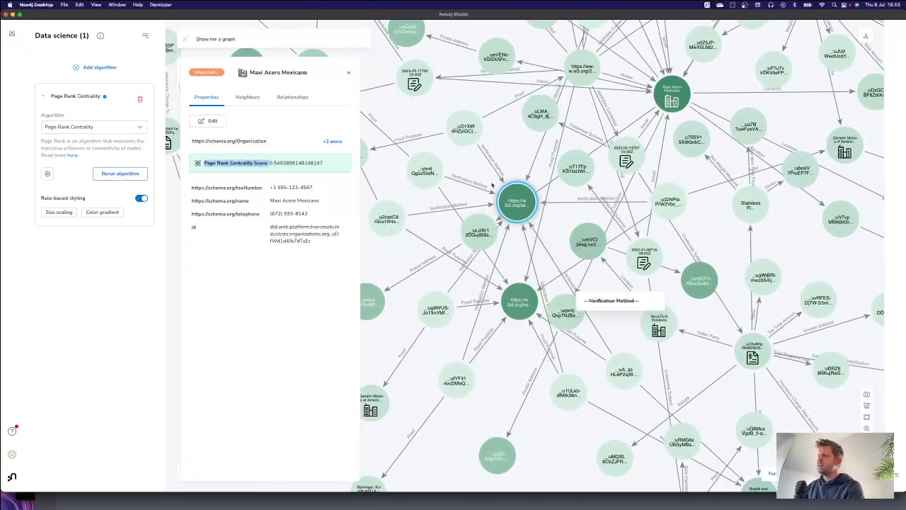
{"action": "scroll", "coordinate": [509, 352], "scroll_direction": "down", "scroll_amount": 3}
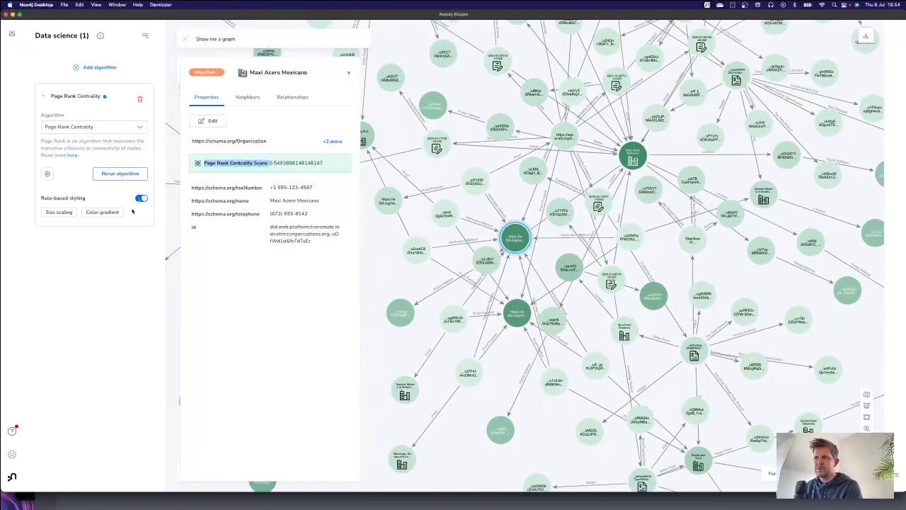
{"action": "left_click", "coordinate": [348, 72]}
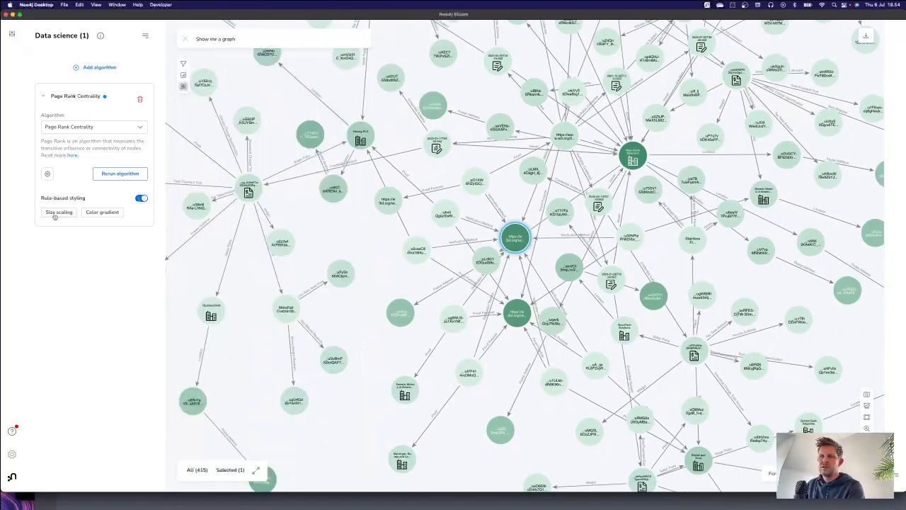
Step: Configure Page Rank Centrality to use only the Buyer Party and Seller Party relationship types
{"action": "left_click", "coordinate": [47, 174]}
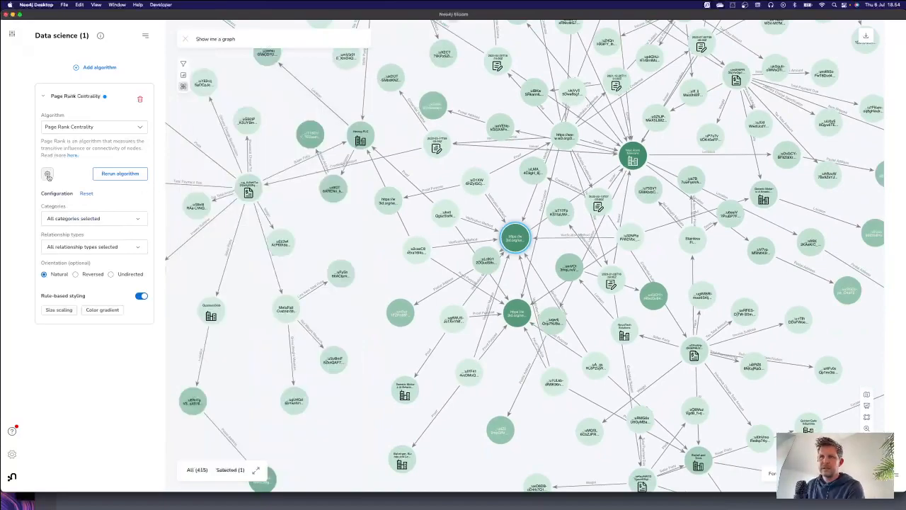
{"action": "left_click", "coordinate": [59, 248]}
{"action": "left_click", "coordinate": [51, 277]}
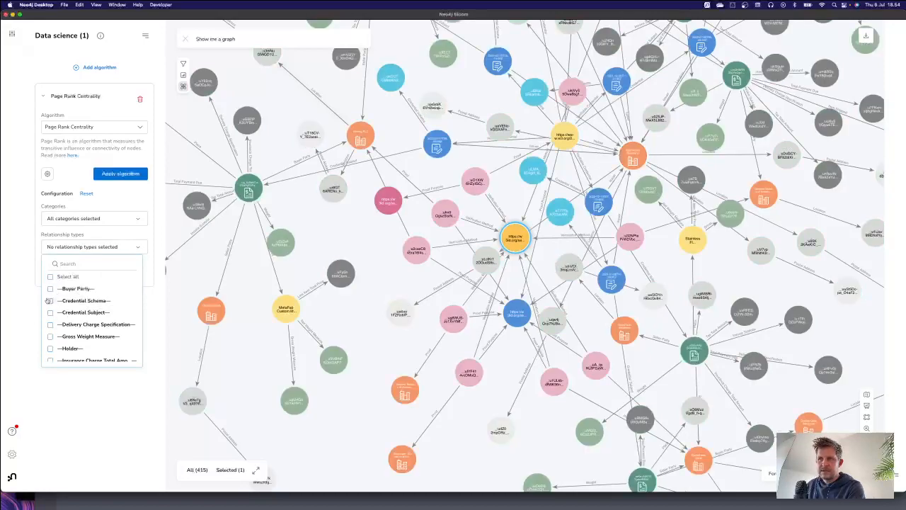
{"action": "left_click", "coordinate": [51, 290]}
{"action": "scroll", "coordinate": [52, 306], "scroll_direction": "down", "scroll_amount": 3}
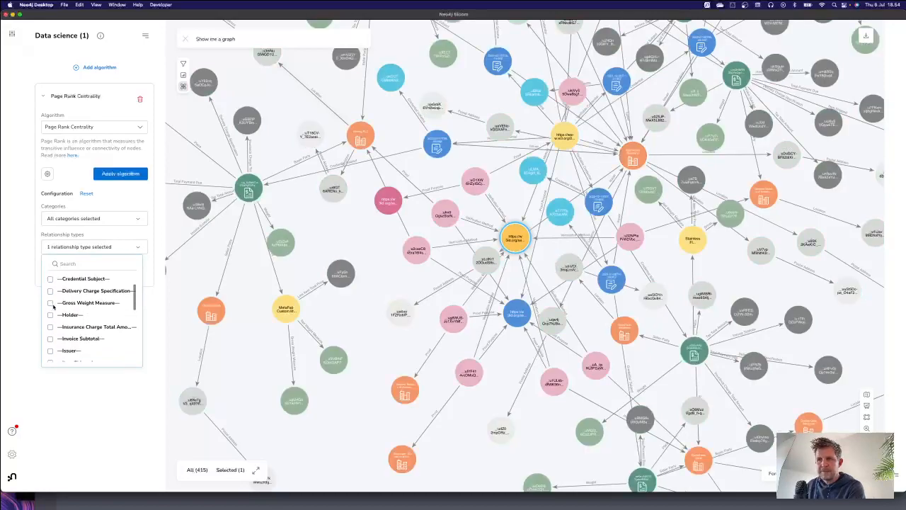
{"action": "scroll", "coordinate": [53, 306], "scroll_direction": "down", "scroll_amount": 5}
{"action": "left_click", "coordinate": [50, 293]}
{"action": "scroll", "coordinate": [69, 310], "scroll_direction": "up", "scroll_amount": 8}
{"action": "left_click", "coordinate": [87, 386]}
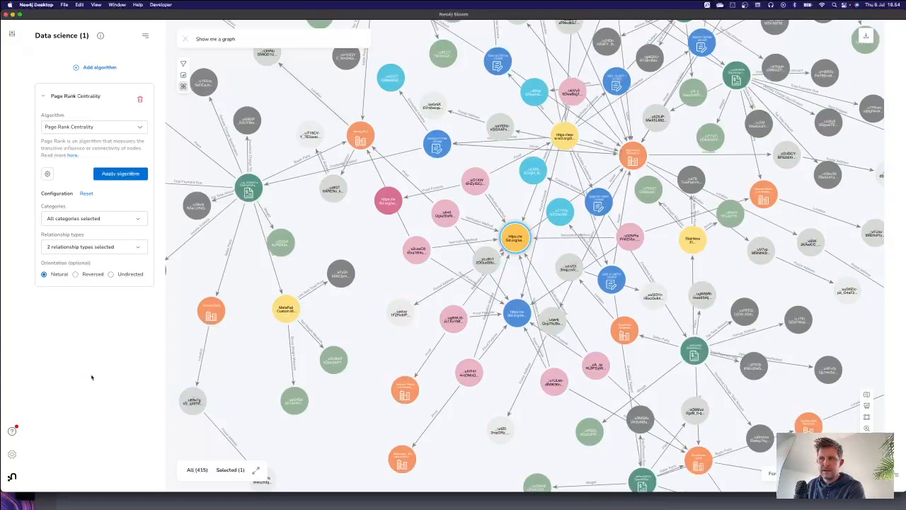
Step: Apply the reconfigured Page Rank Centrality algorithm and colour the nodes with a gradient based on the new scores
{"action": "left_click", "coordinate": [122, 174]}
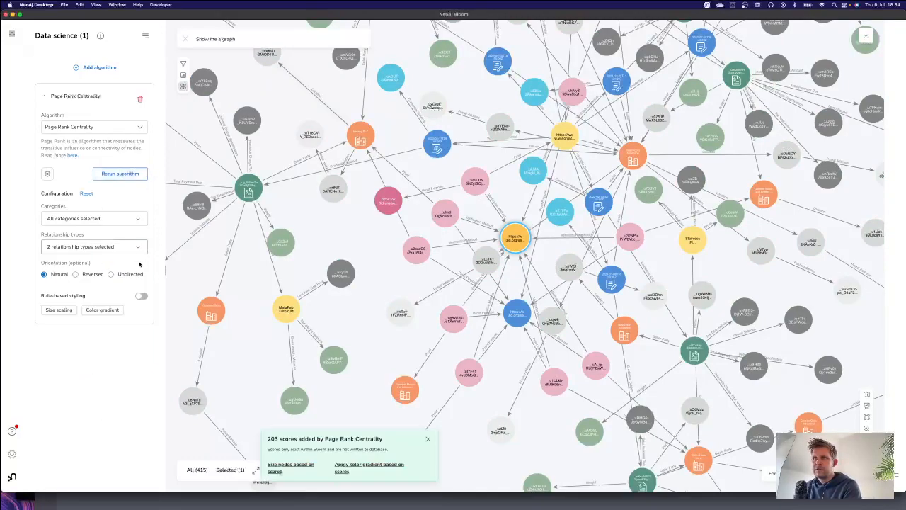
{"action": "left_click", "coordinate": [100, 310]}
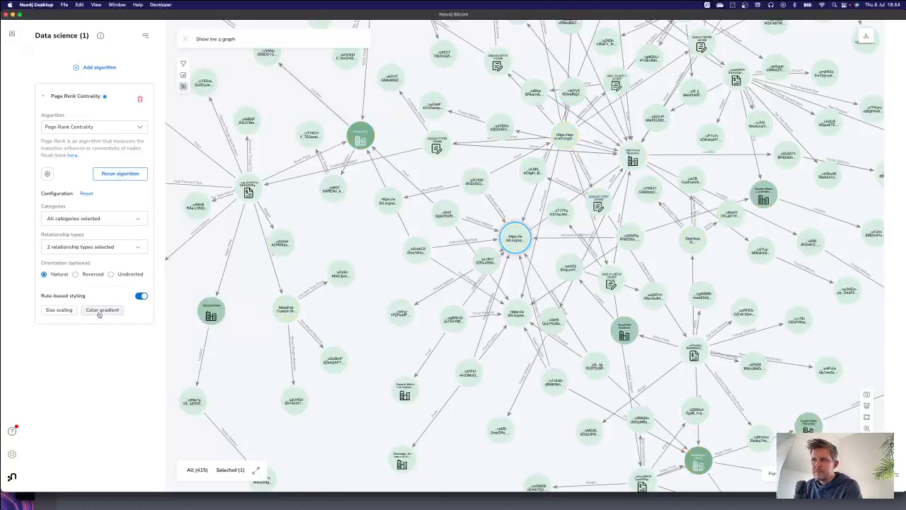
{"action": "scroll", "coordinate": [507, 235], "scroll_direction": "down", "scroll_amount": 5}
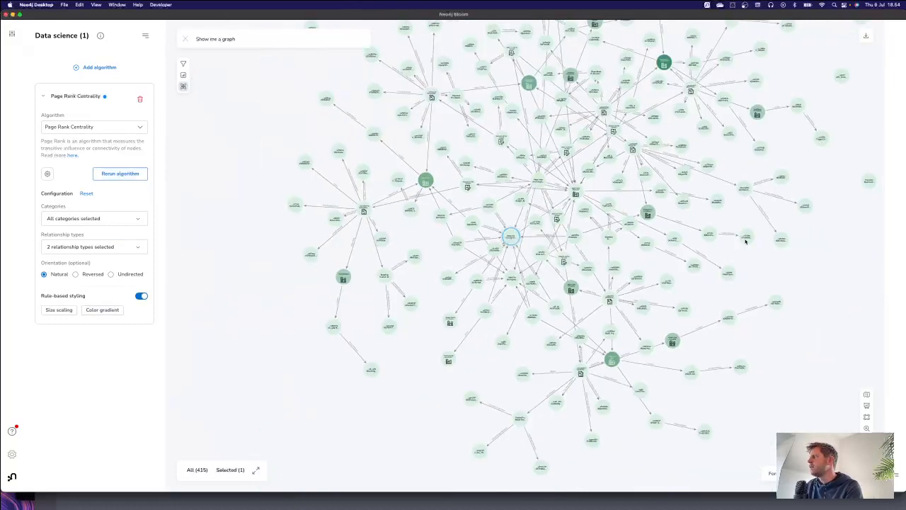
{"action": "left_click_drag", "start_coordinate": [658, 174], "coordinate": [591, 228]}
{"action": "scroll", "coordinate": [590, 228], "scroll_direction": "down", "scroll_amount": 4}
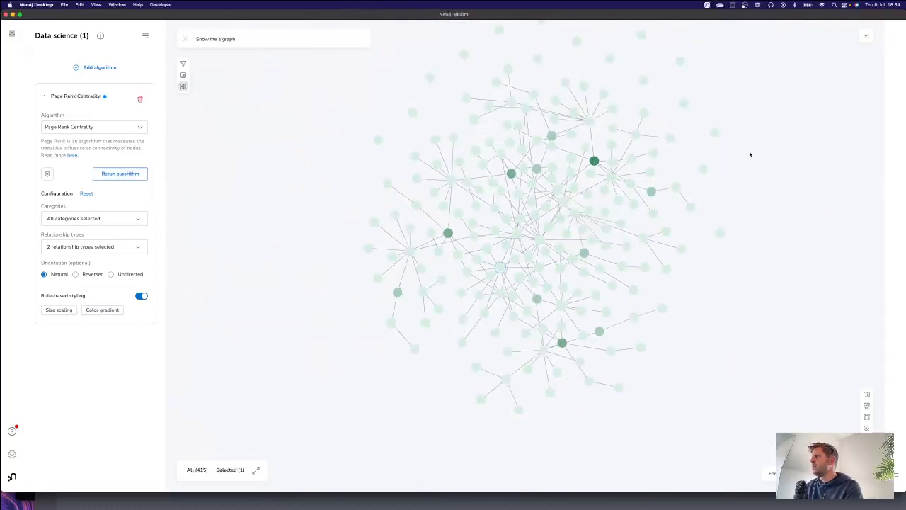
Step: Check the Page Rank Centrality Score of the darkest organization node, Silverstone Technologies, in its details, then close them
{"action": "scroll", "coordinate": [609, 195], "scroll_direction": "up", "scroll_amount": 2}
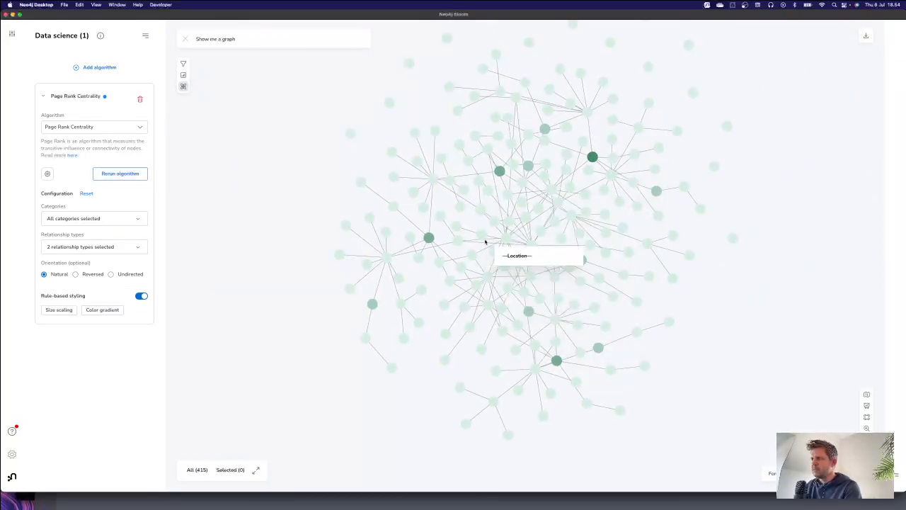
{"action": "left_click", "coordinate": [592, 156]}
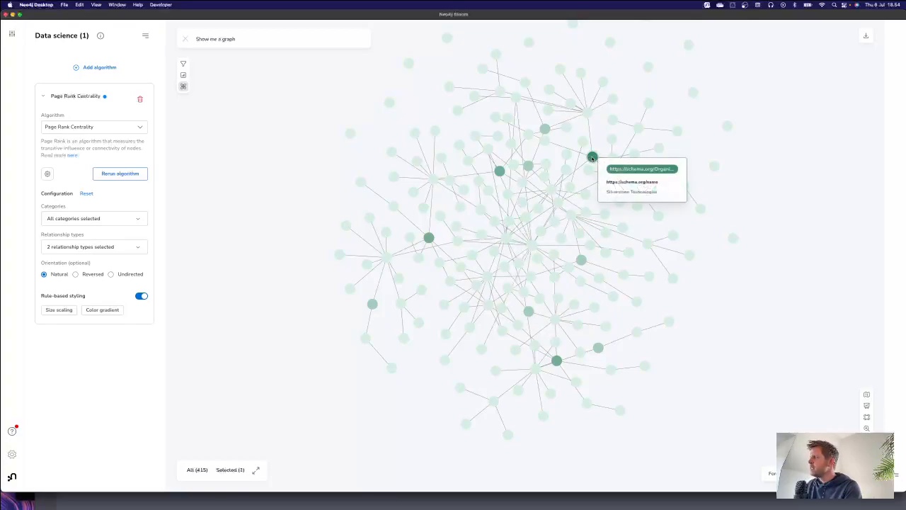
{"action": "scroll", "coordinate": [526, 180], "scroll_direction": "up", "scroll_amount": 4}
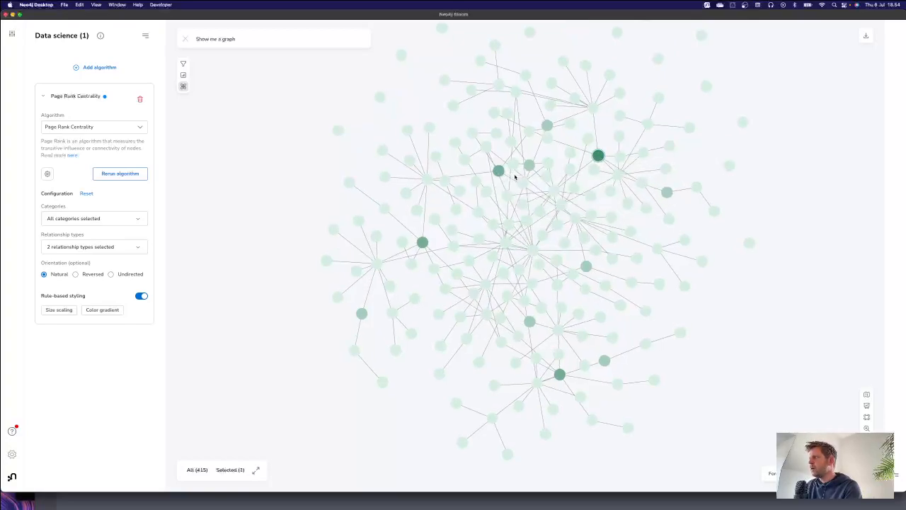
{"action": "scroll", "coordinate": [609, 142], "scroll_direction": "up", "scroll_amount": 5}
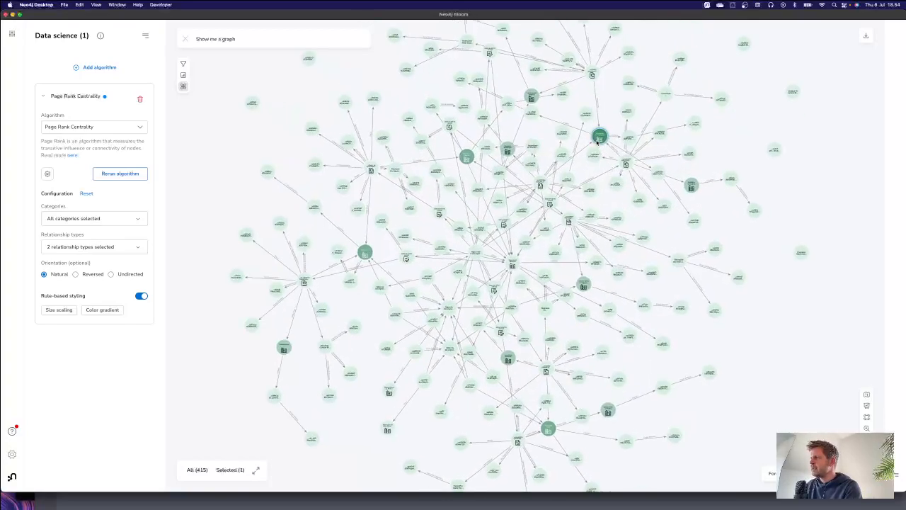
{"action": "left_click", "coordinate": [596, 131]}
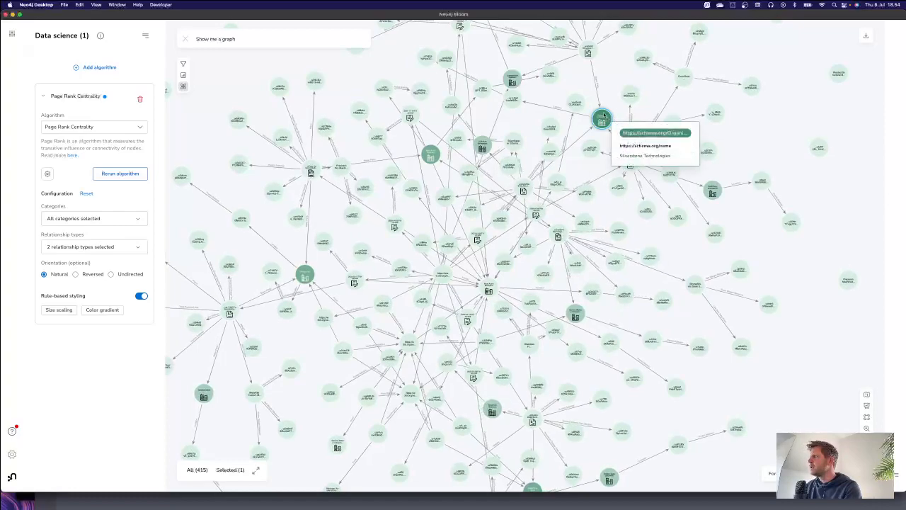
{"action": "double_click", "coordinate": [602, 121]}
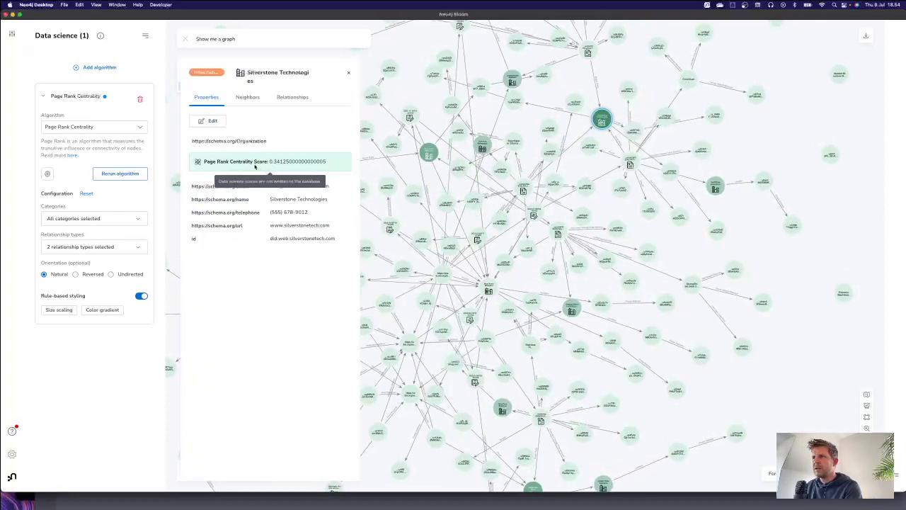
{"action": "left_click", "coordinate": [348, 73]}
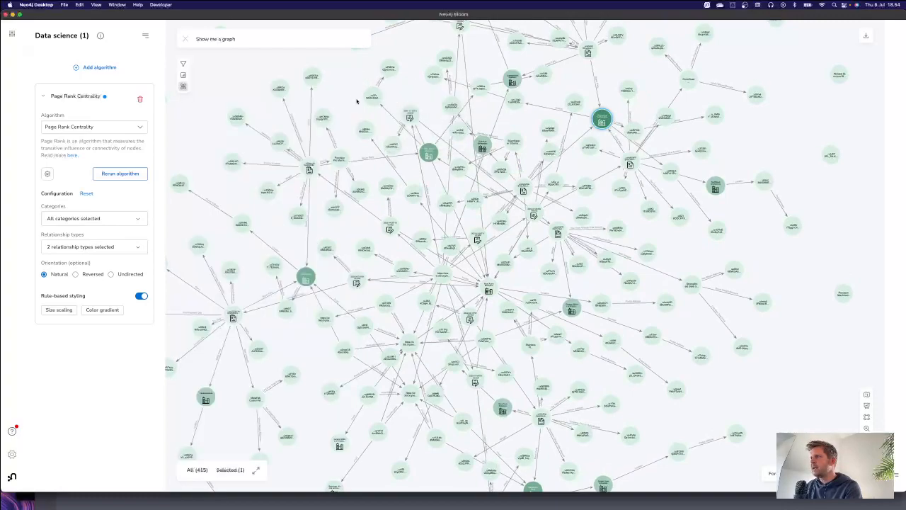
Step: Shift the Herzog PLC organization node slightly upward, view its details and close them
{"action": "left_click_drag", "start_coordinate": [308, 279], "coordinate": [313, 259]}
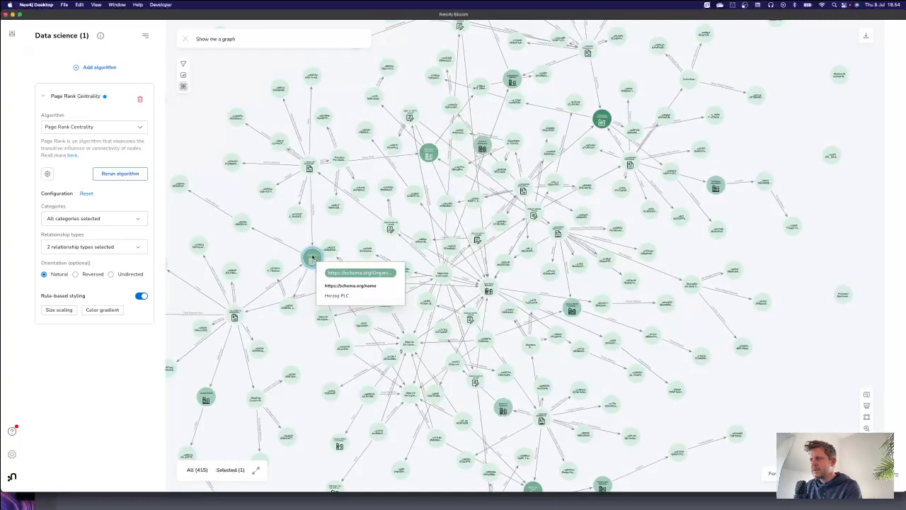
{"action": "double_click", "coordinate": [312, 257]}
{"action": "left_click", "coordinate": [349, 73]}
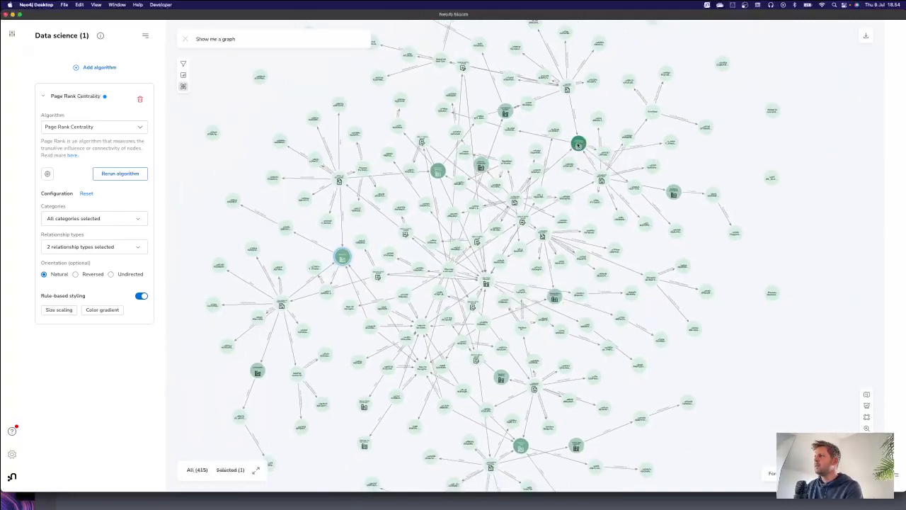
Step: Select the Silverstone Technologies node, examine its buyer and seller relationships up close, and clear the selection
{"action": "left_click", "coordinate": [579, 143]}
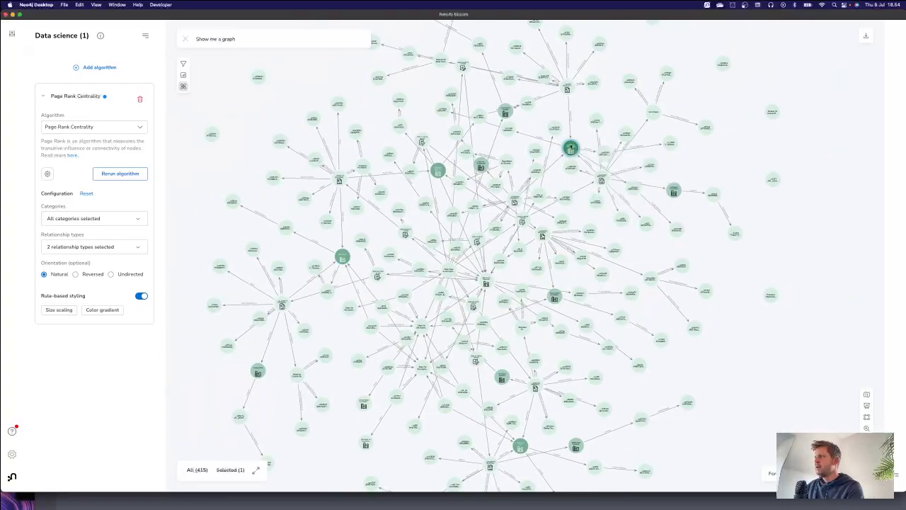
{"action": "scroll", "coordinate": [575, 153], "scroll_direction": "up", "scroll_amount": 5}
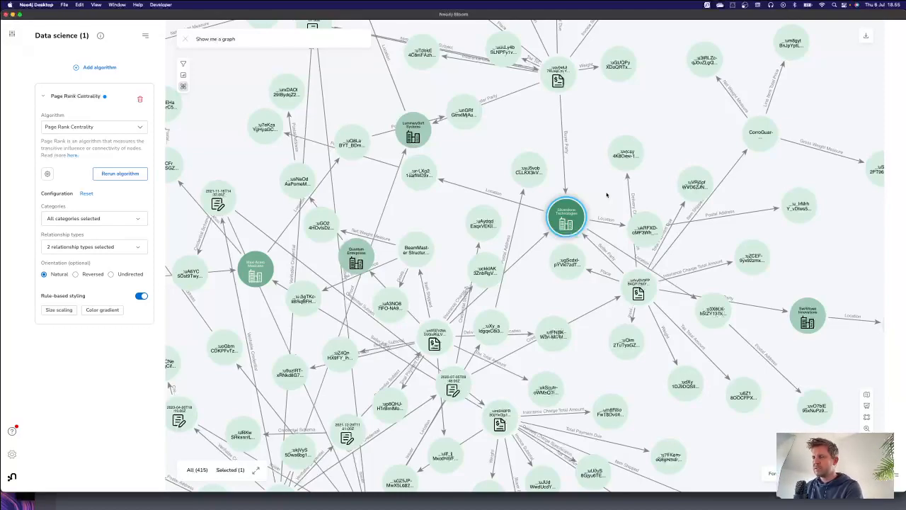
{"action": "left_click", "coordinate": [594, 183]}
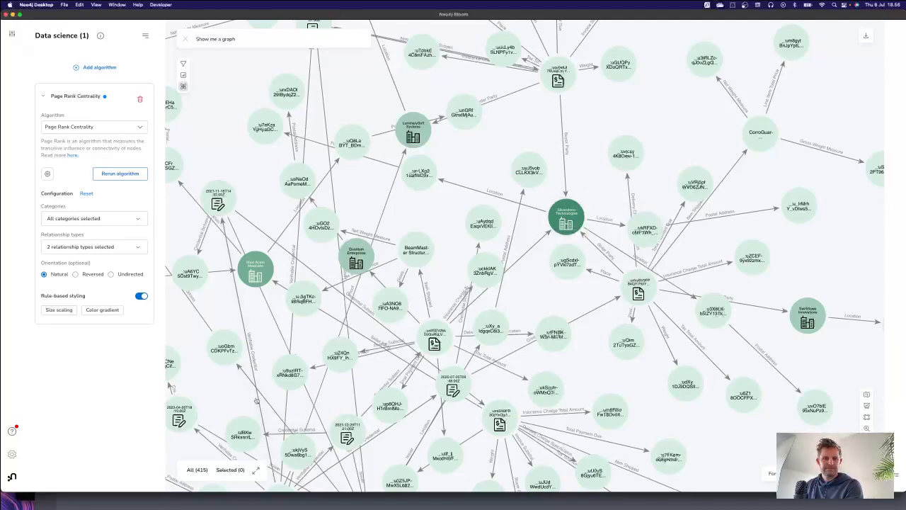
{"action": "left_click", "coordinate": [70, 509]}
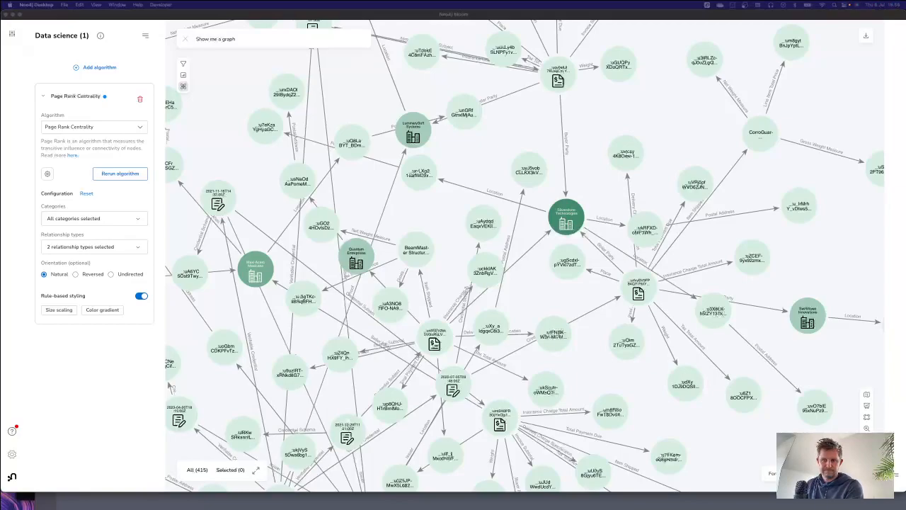